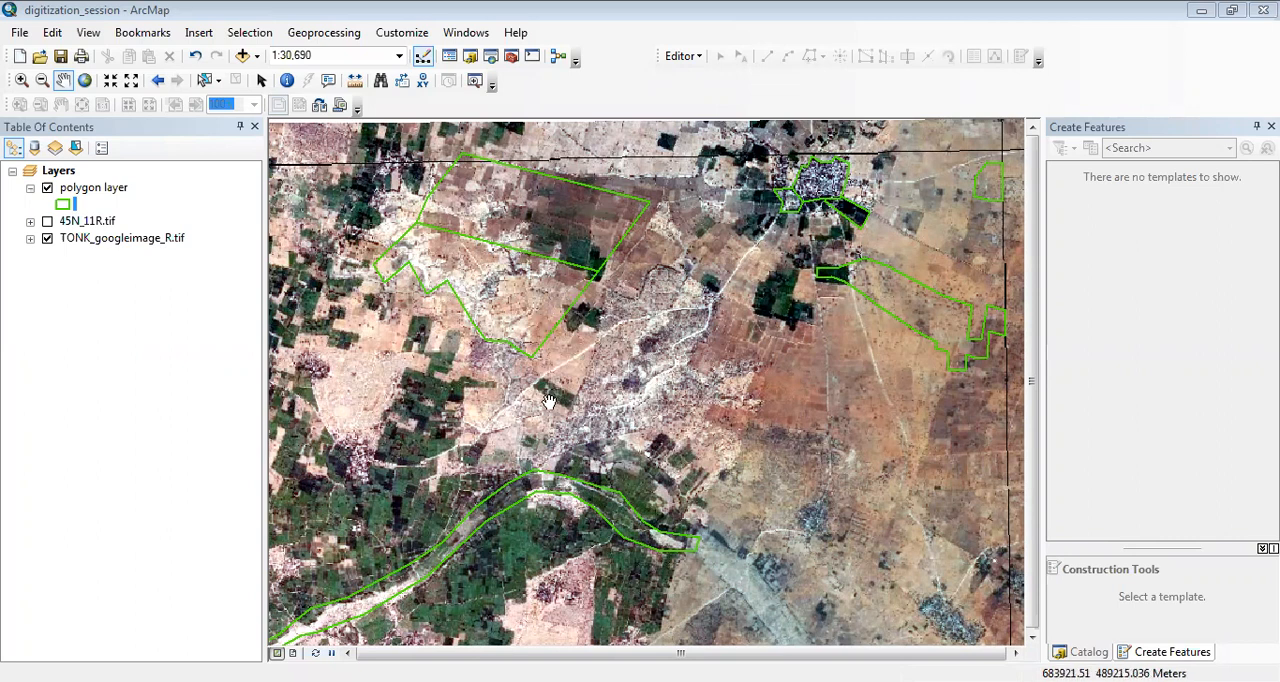
Expand the TONK_googleimage_R.tif band legend and check the polygon layer and image by switching their visibility off and on.
click(31, 239)
click(47, 190)
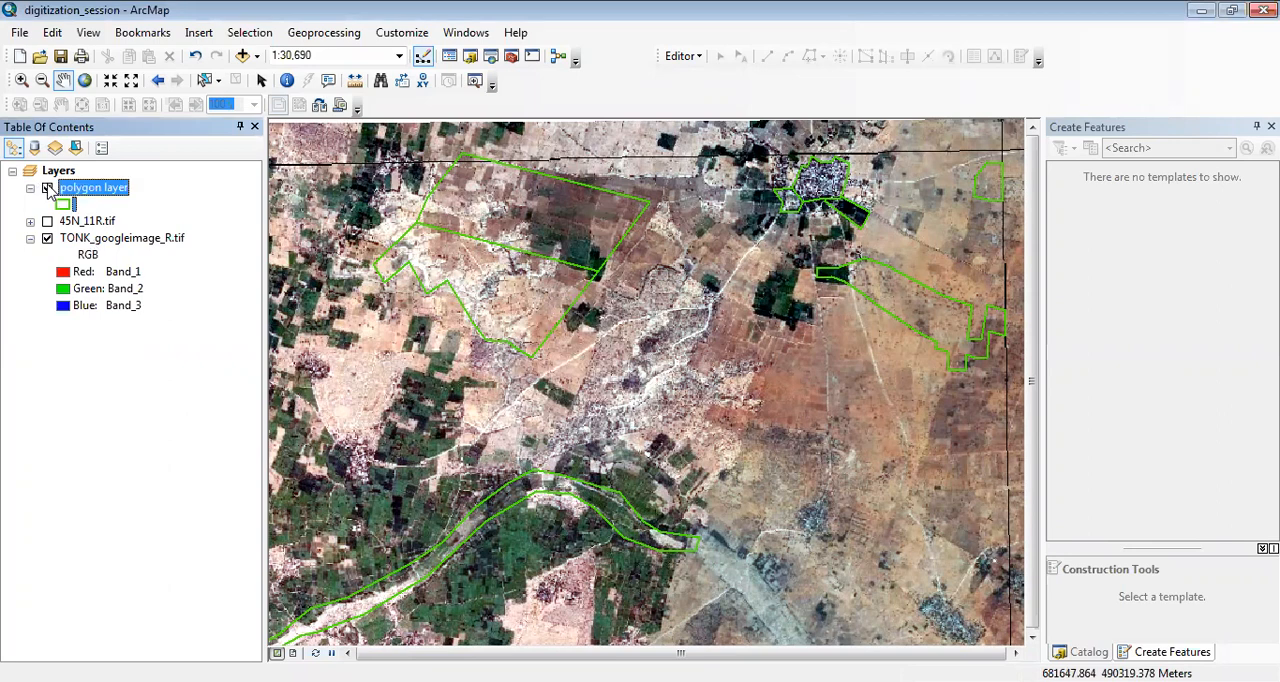
click(47, 188)
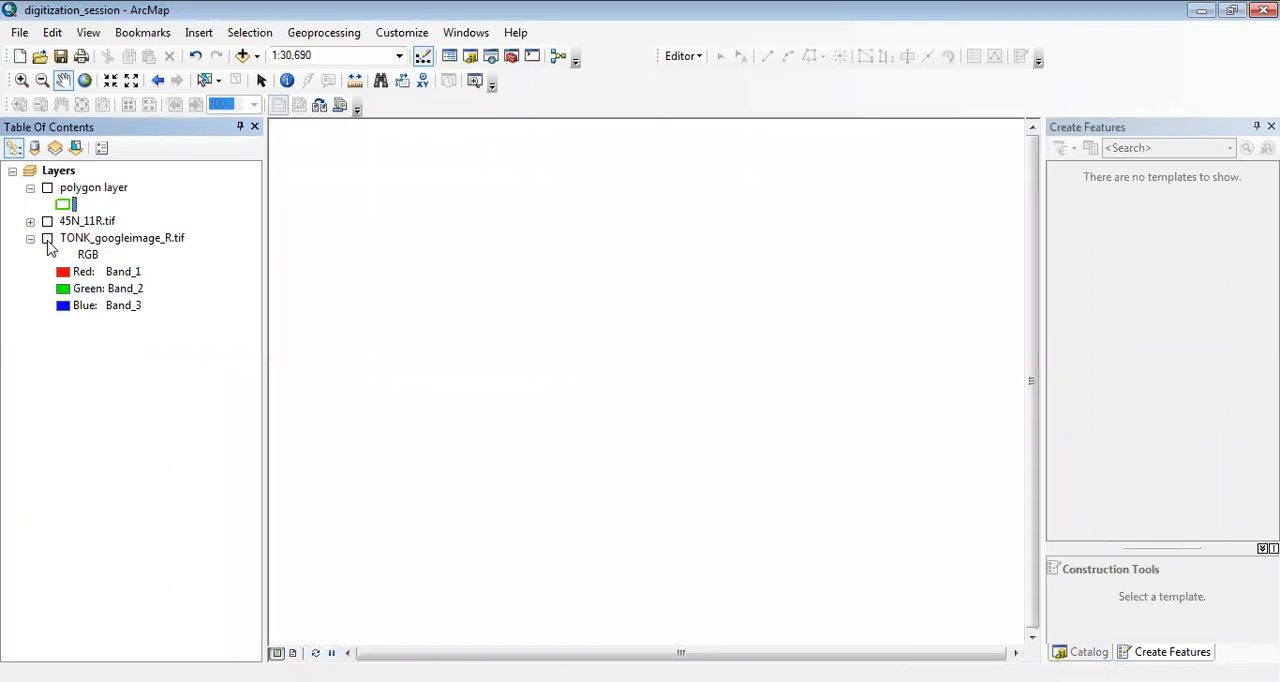
click(47, 239)
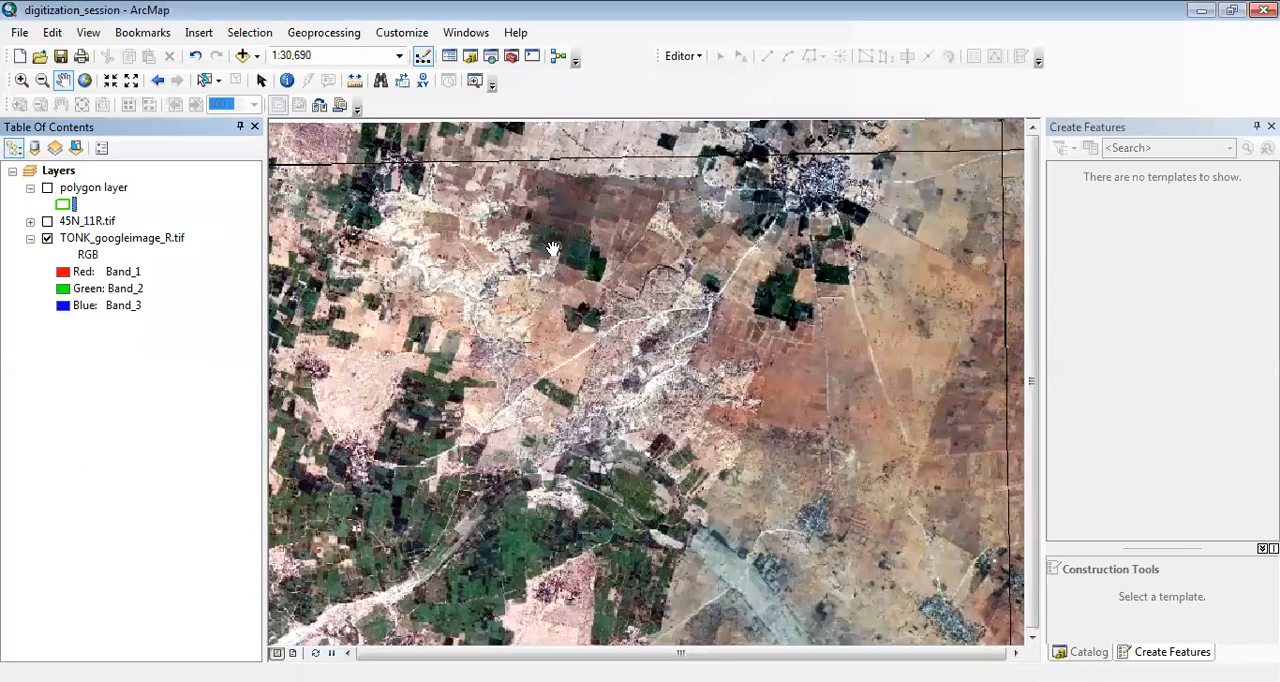
click(48, 190)
click(47, 188)
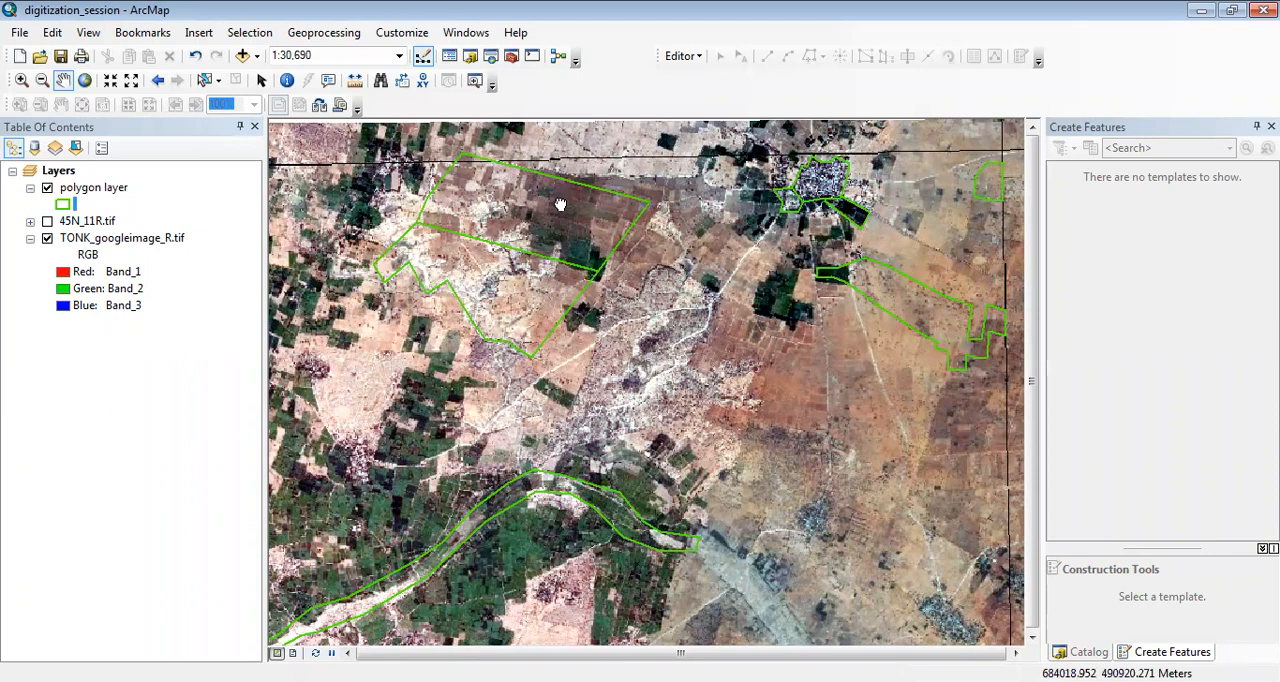
Select the polygon that outlines the dense settlement in the northeast of the satellite image.
drag(560, 204, 662, 287)
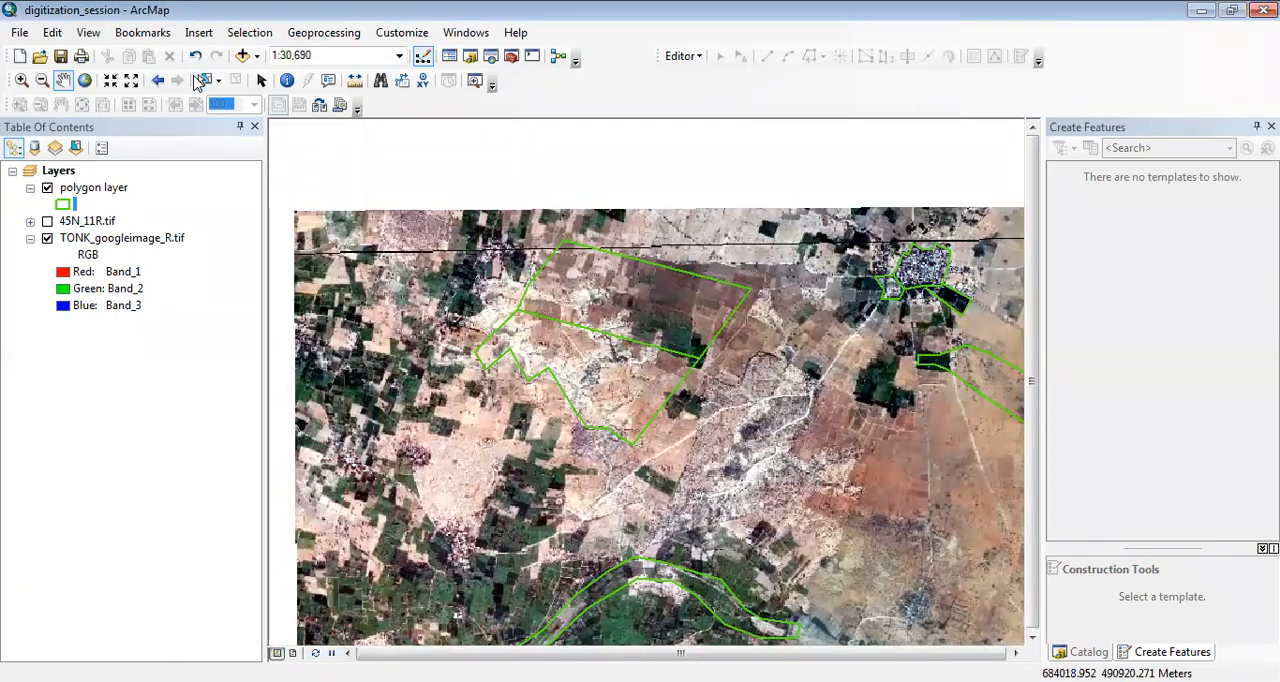
click(200, 81)
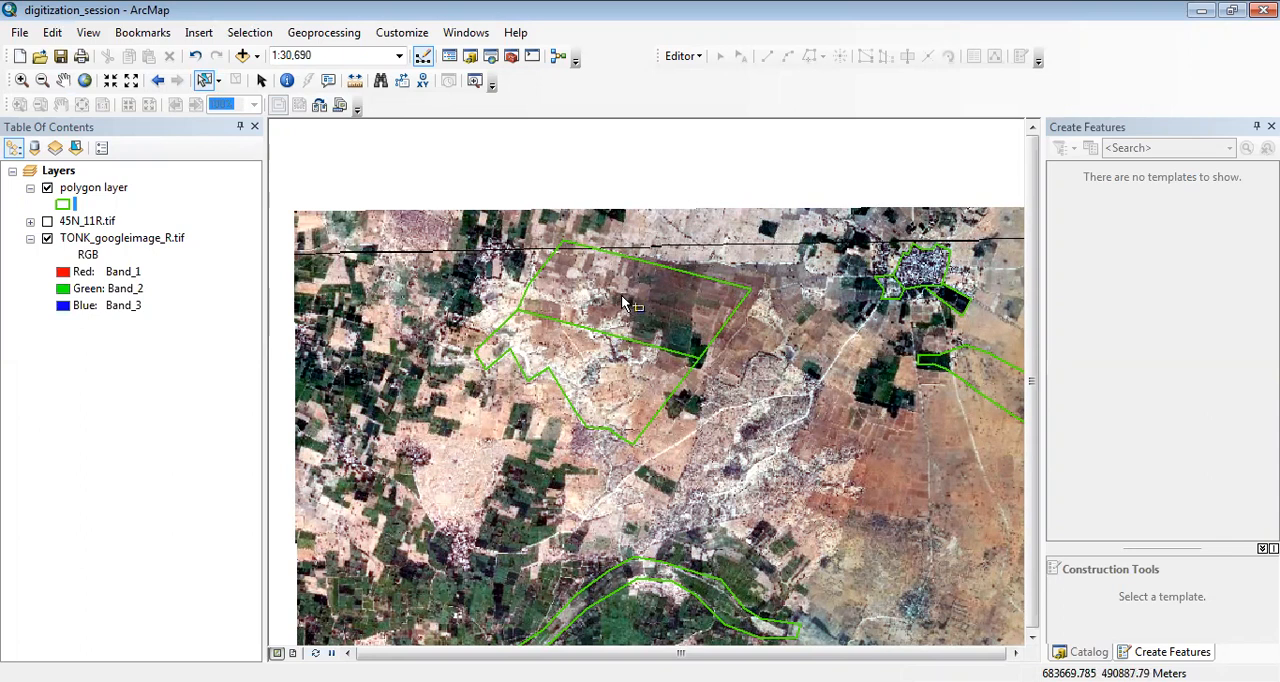
click(926, 283)
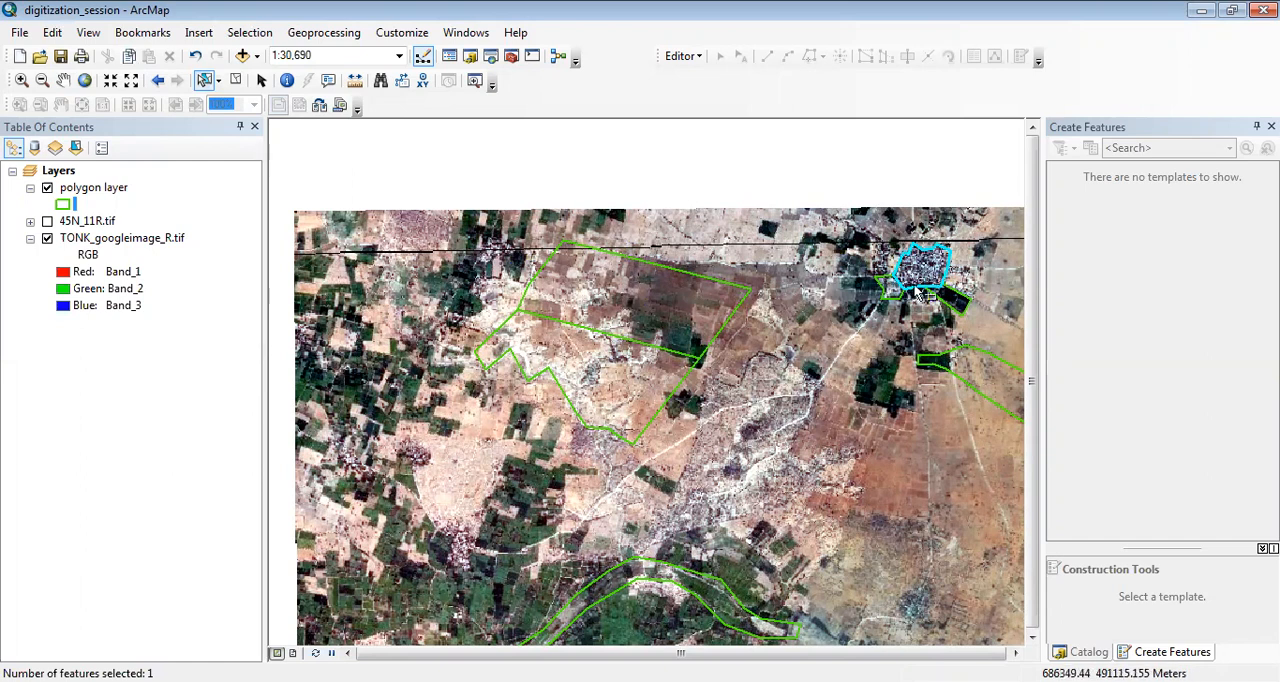
click(63, 81)
drag(948, 312, 753, 332)
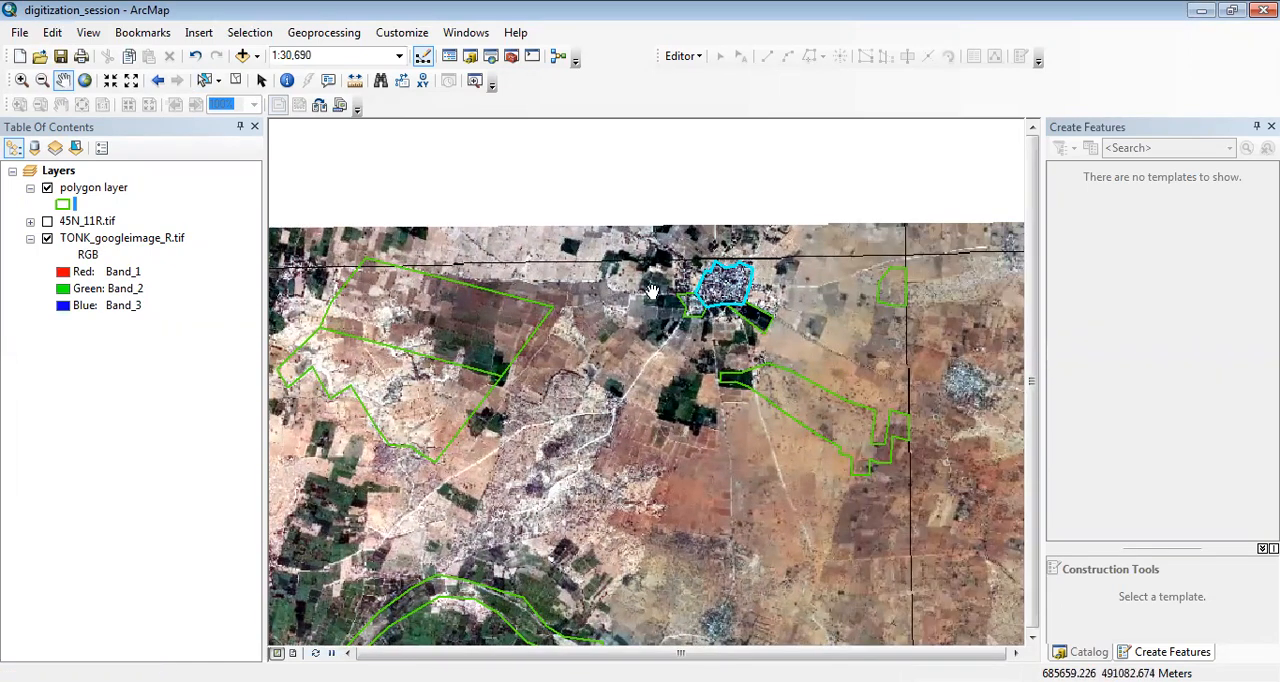
Select the large four-sided farmland polygon in the northwest of the image as the clipping area.
click(205, 81)
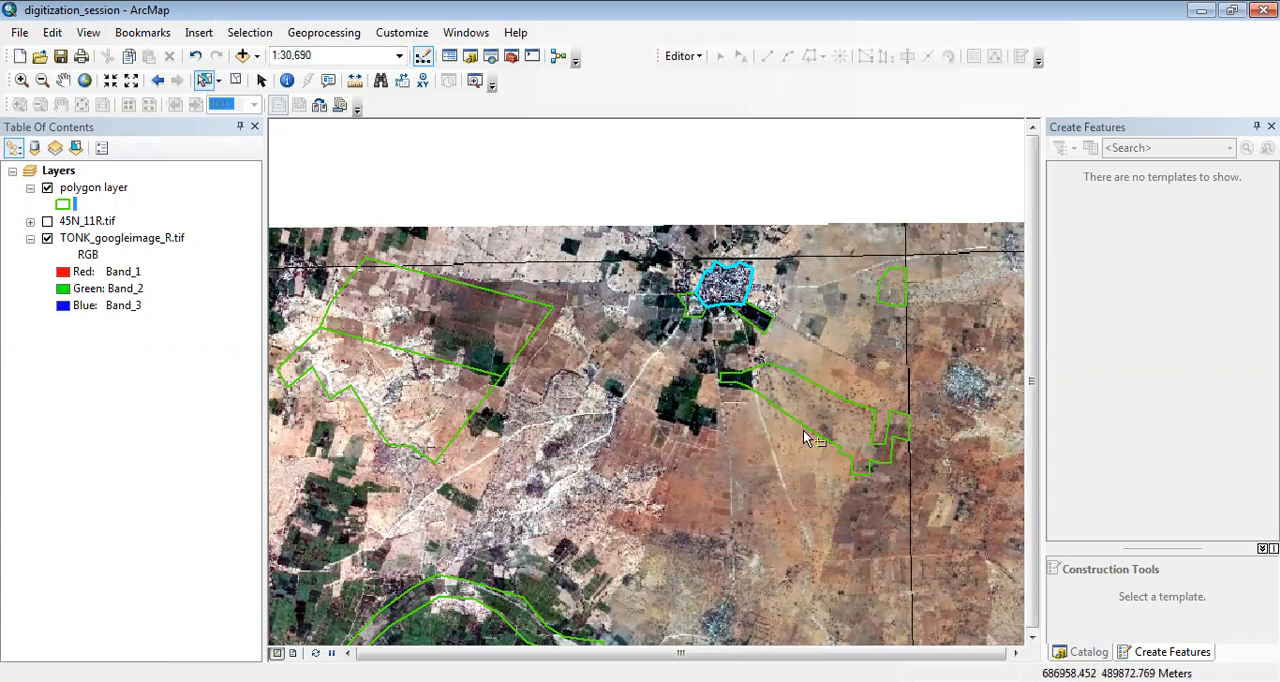
click(503, 325)
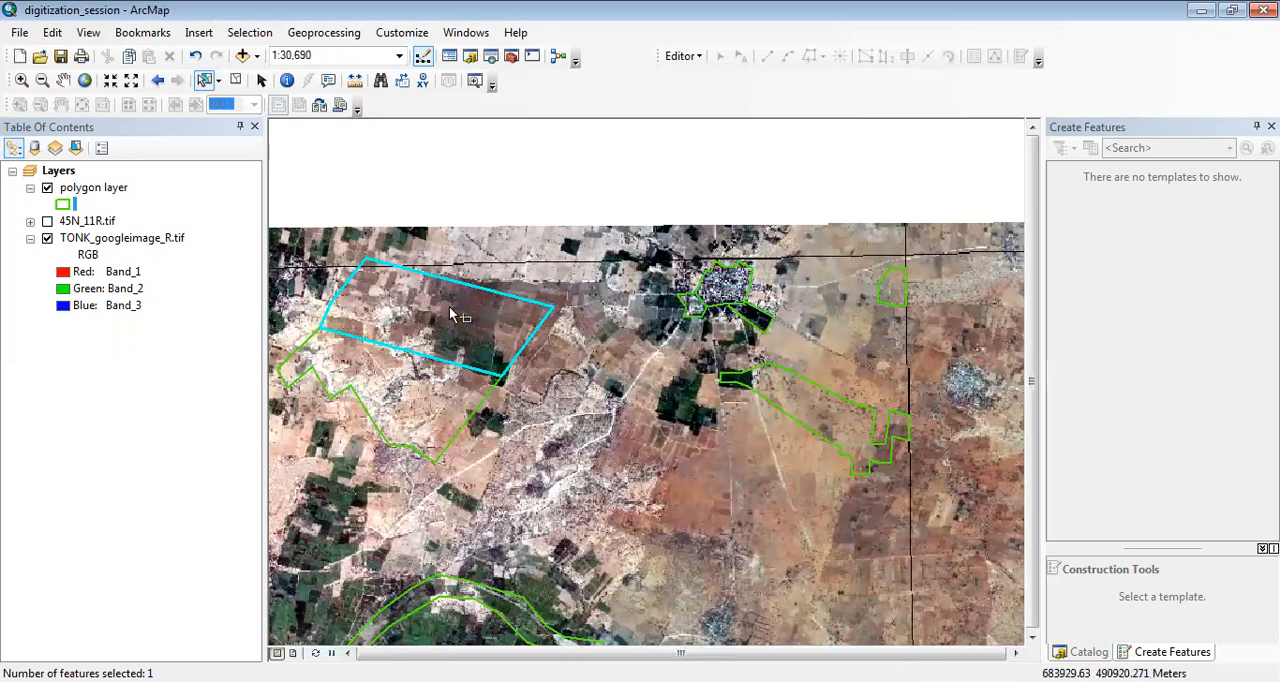
click(63, 82)
drag(393, 239, 487, 184)
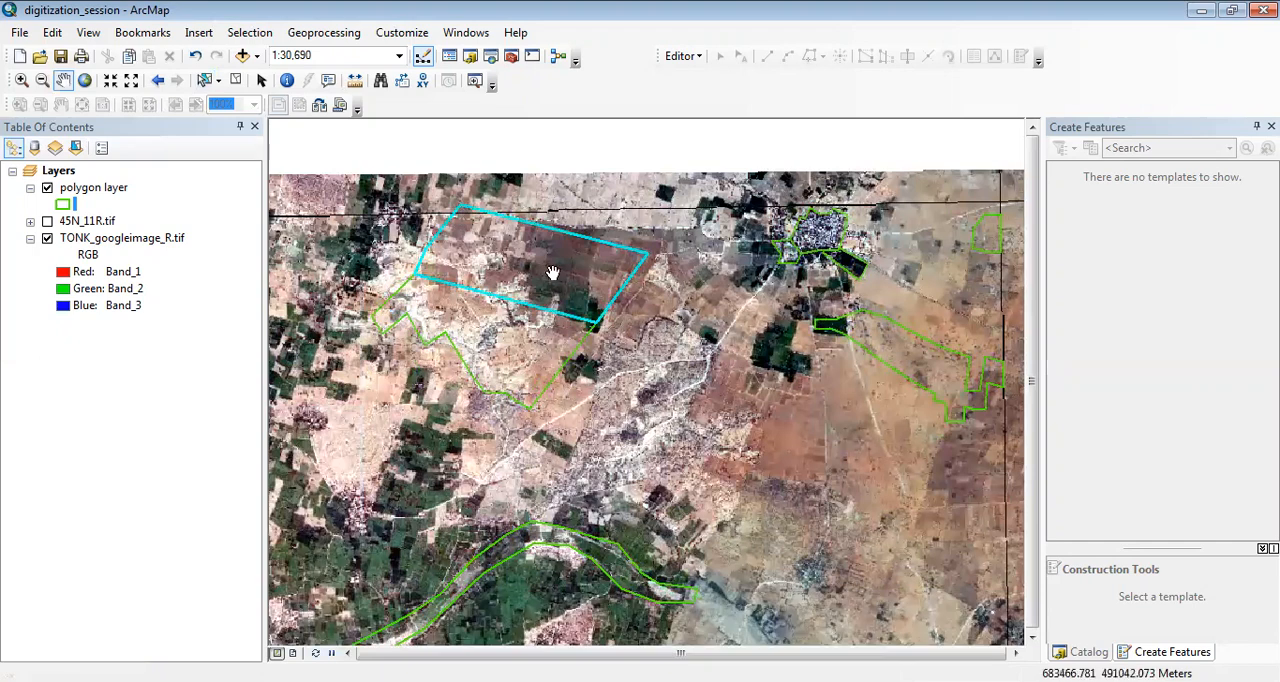
In the data frame properties, set the full extent to the outline of the selected features in polygon layer.
right_click(725, 286)
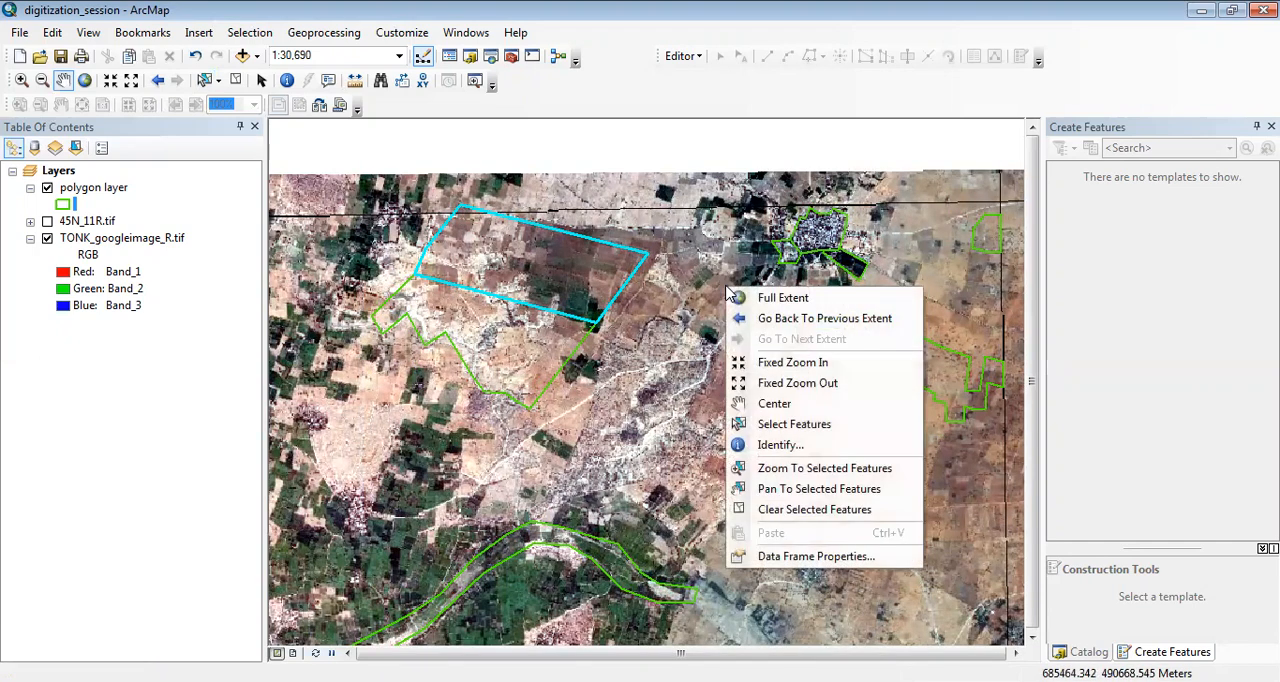
click(790, 558)
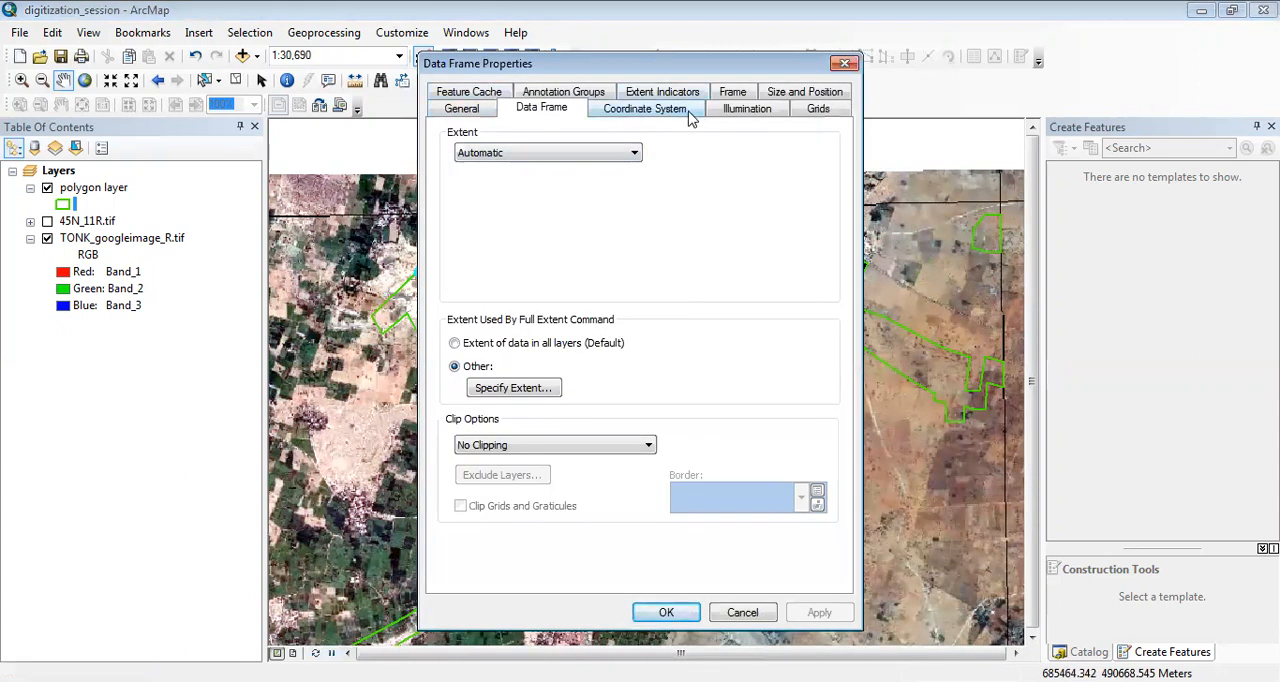
click(460, 110)
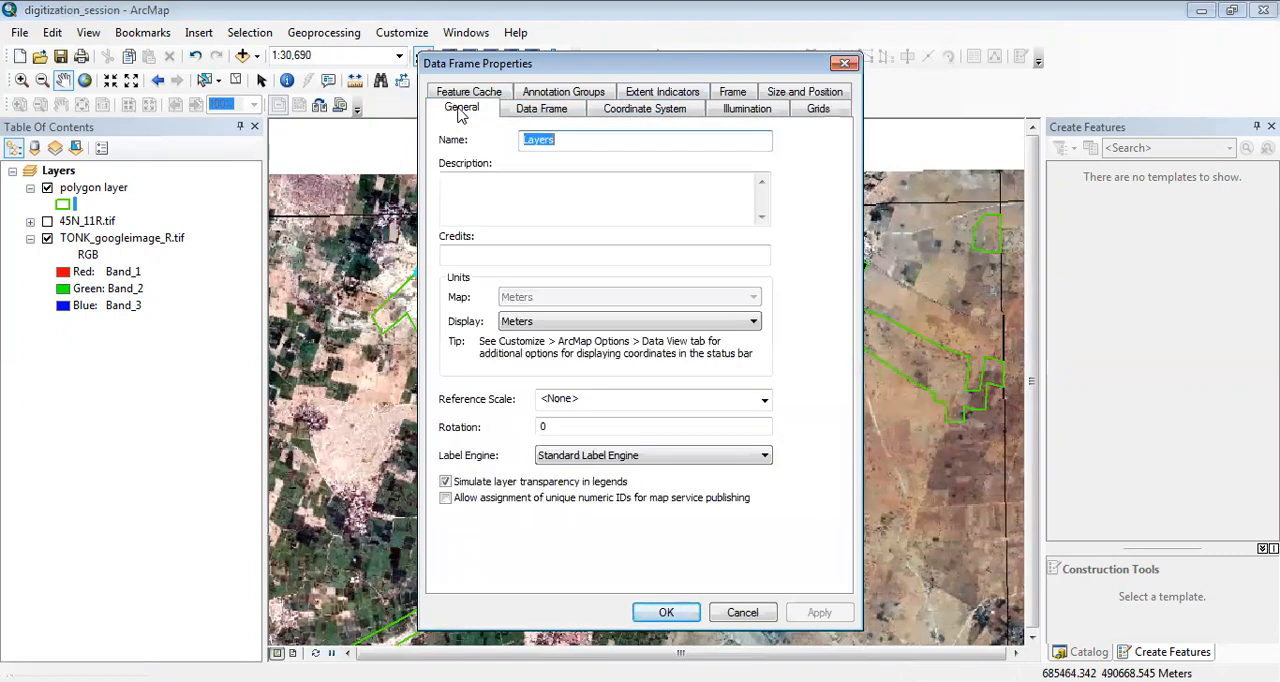
click(540, 112)
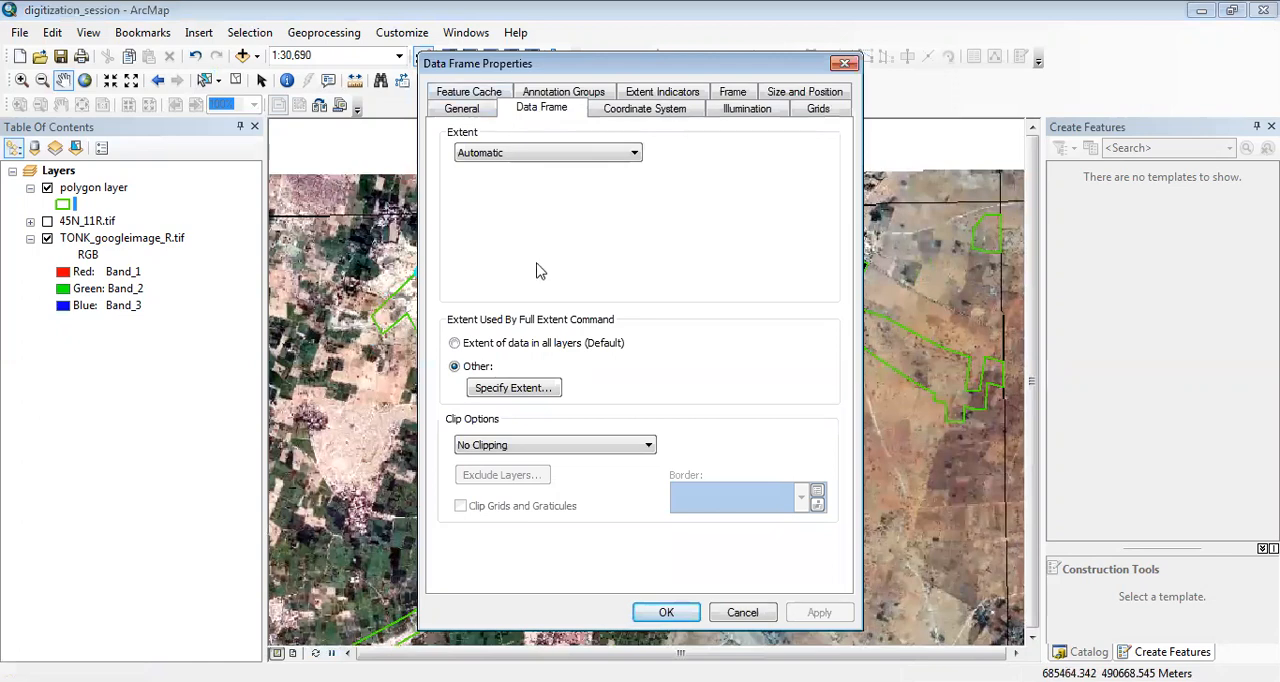
click(519, 389)
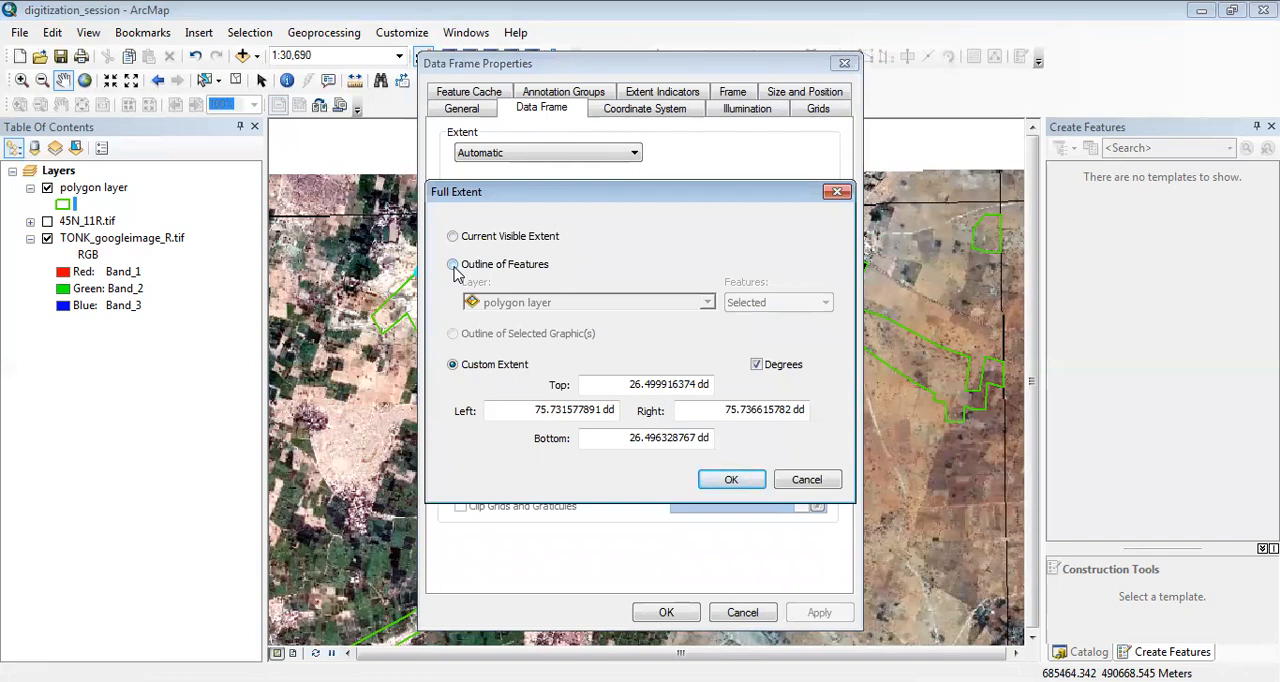
click(453, 265)
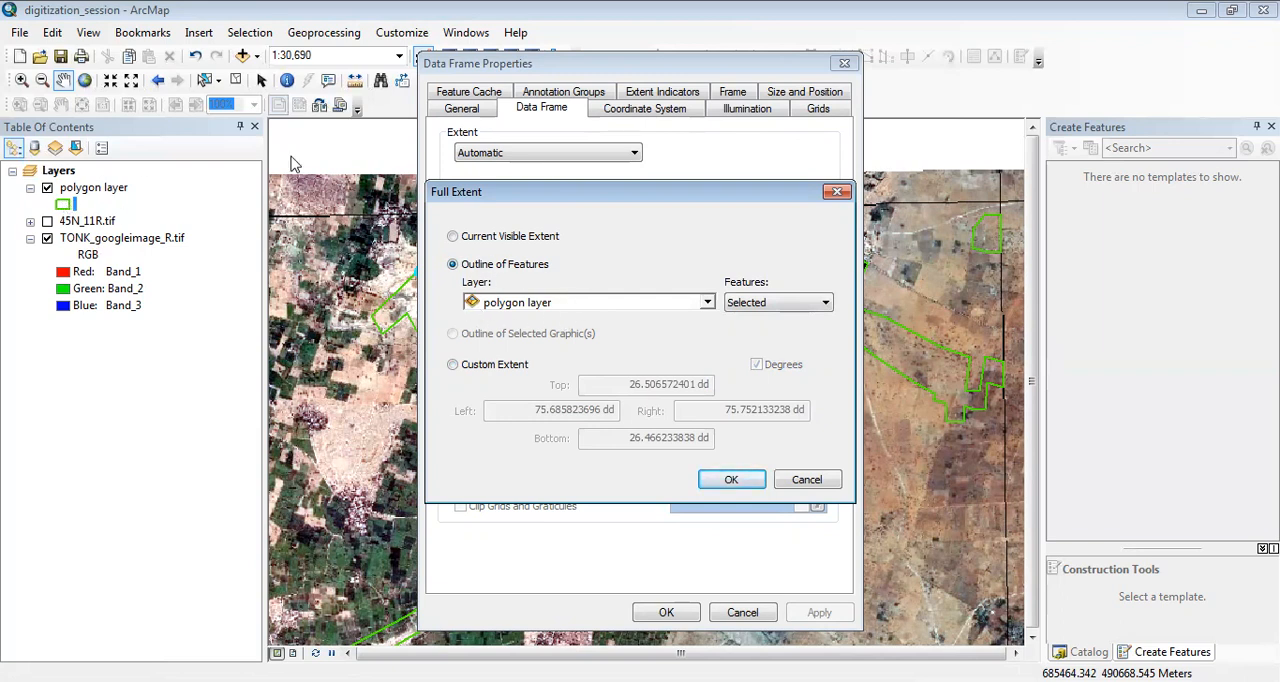
click(777, 304)
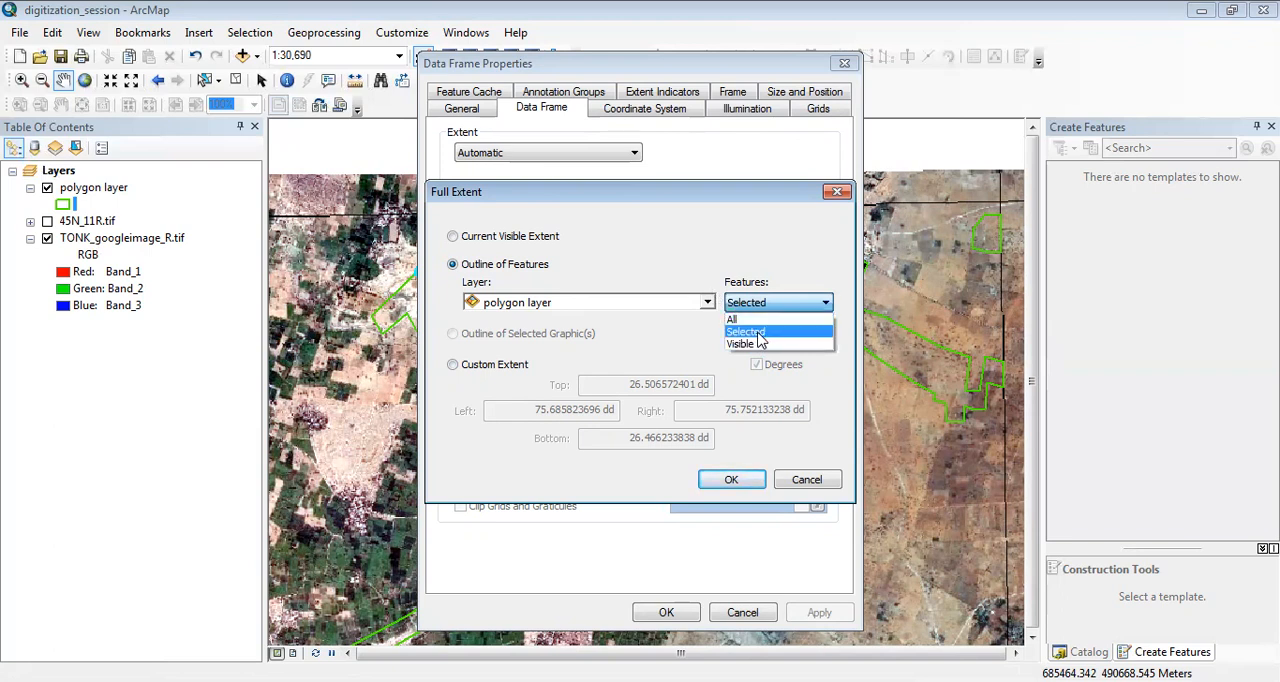
click(759, 333)
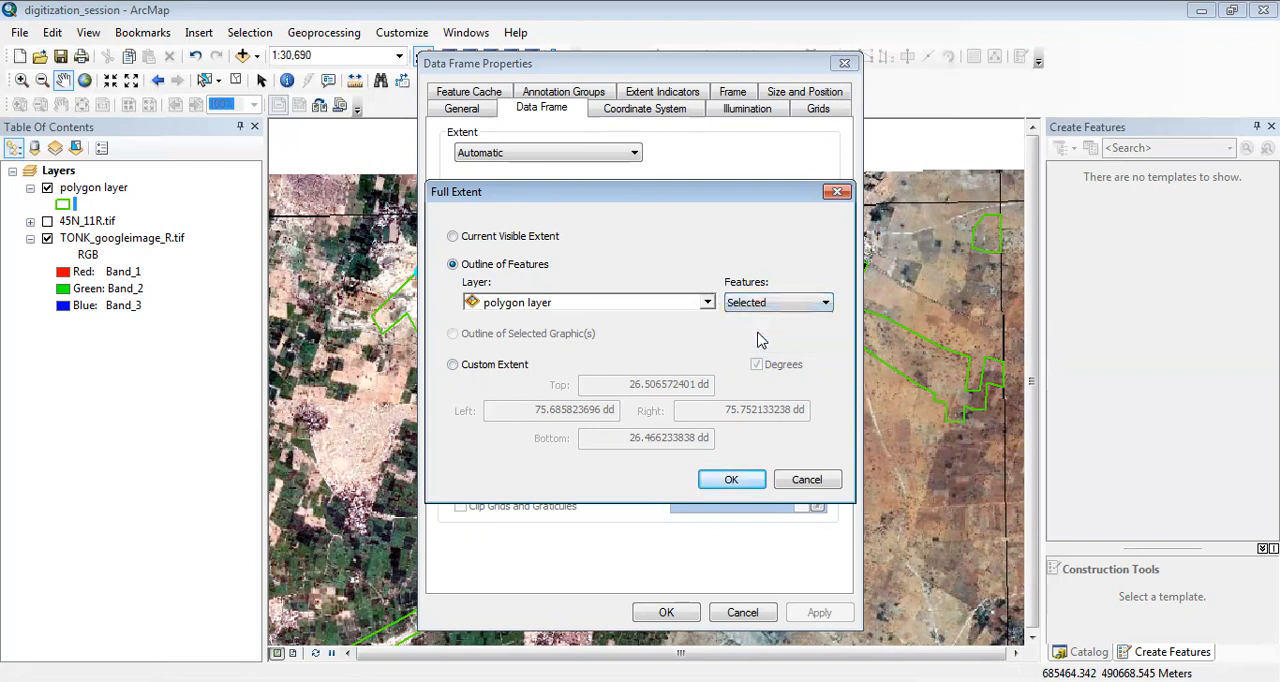
click(731, 479)
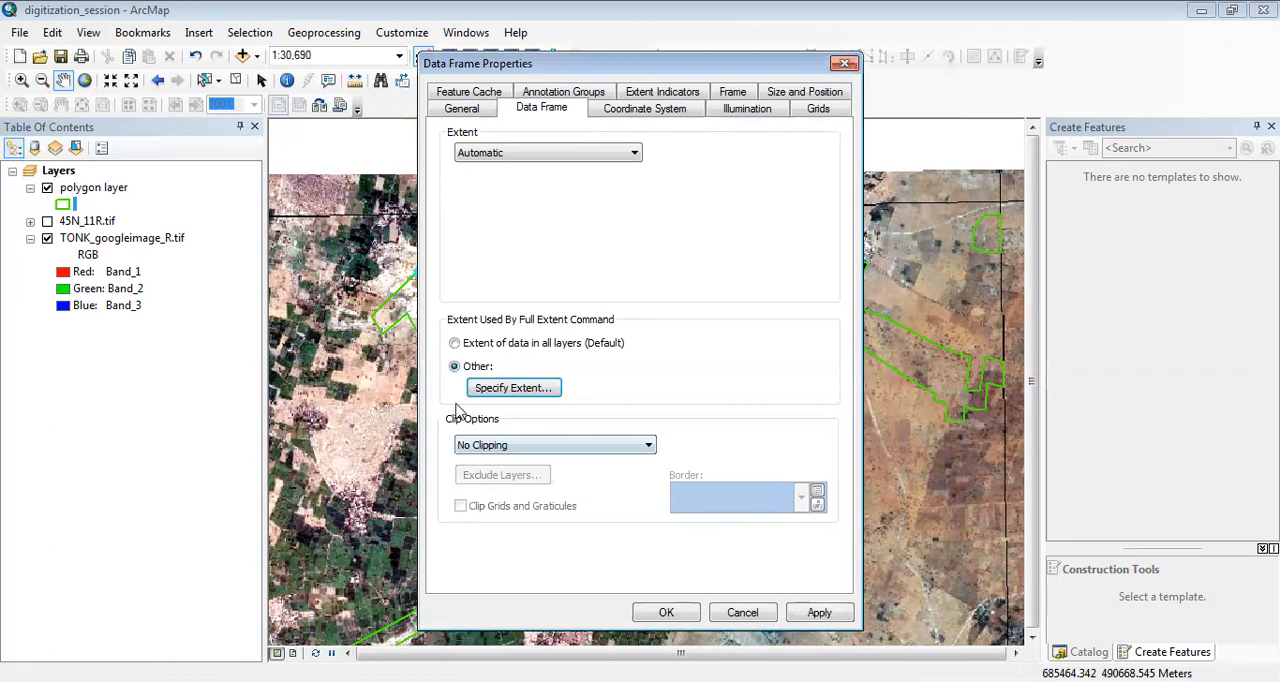
Set the data frame to Clip to shape, using the outline of the selected features in polygon layer.
click(488, 449)
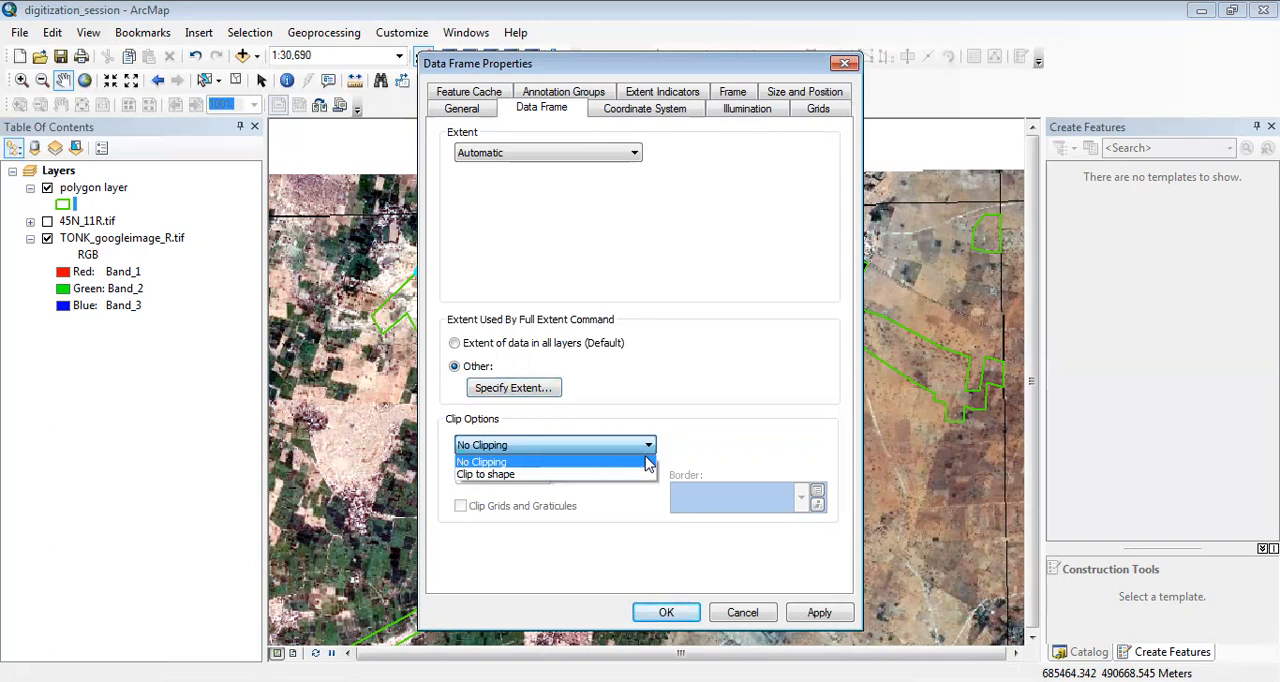
click(527, 476)
click(698, 452)
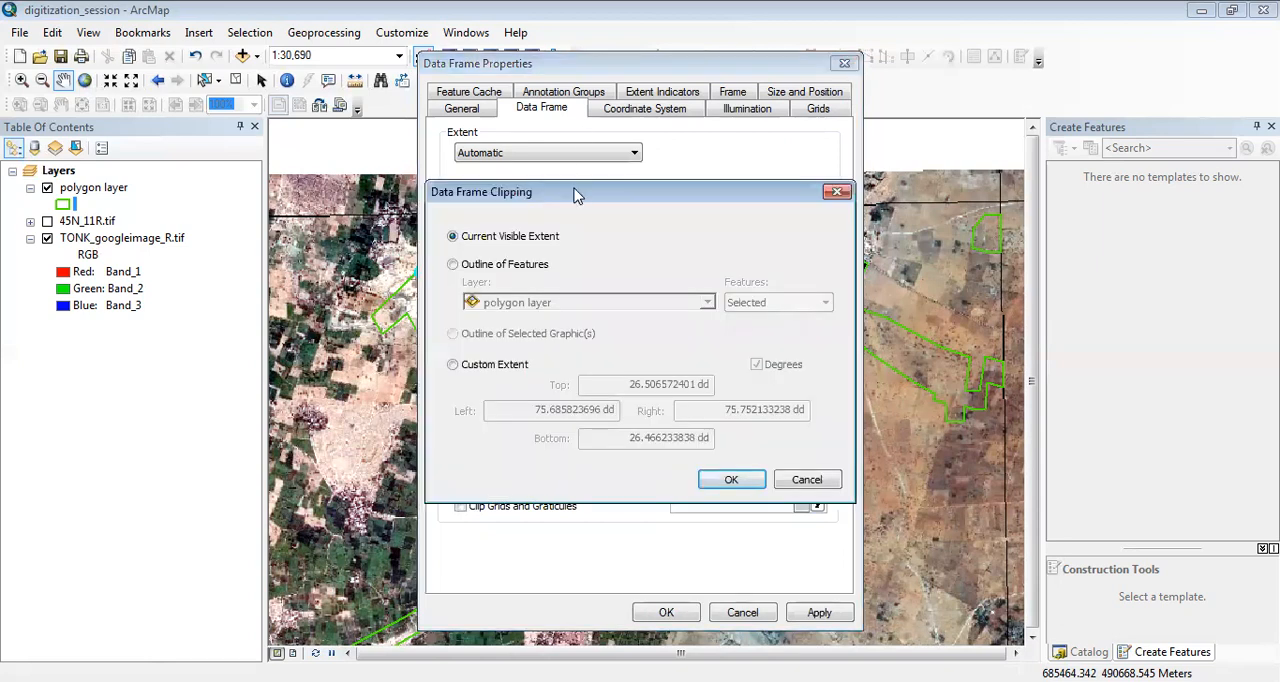
drag(577, 195, 439, 165)
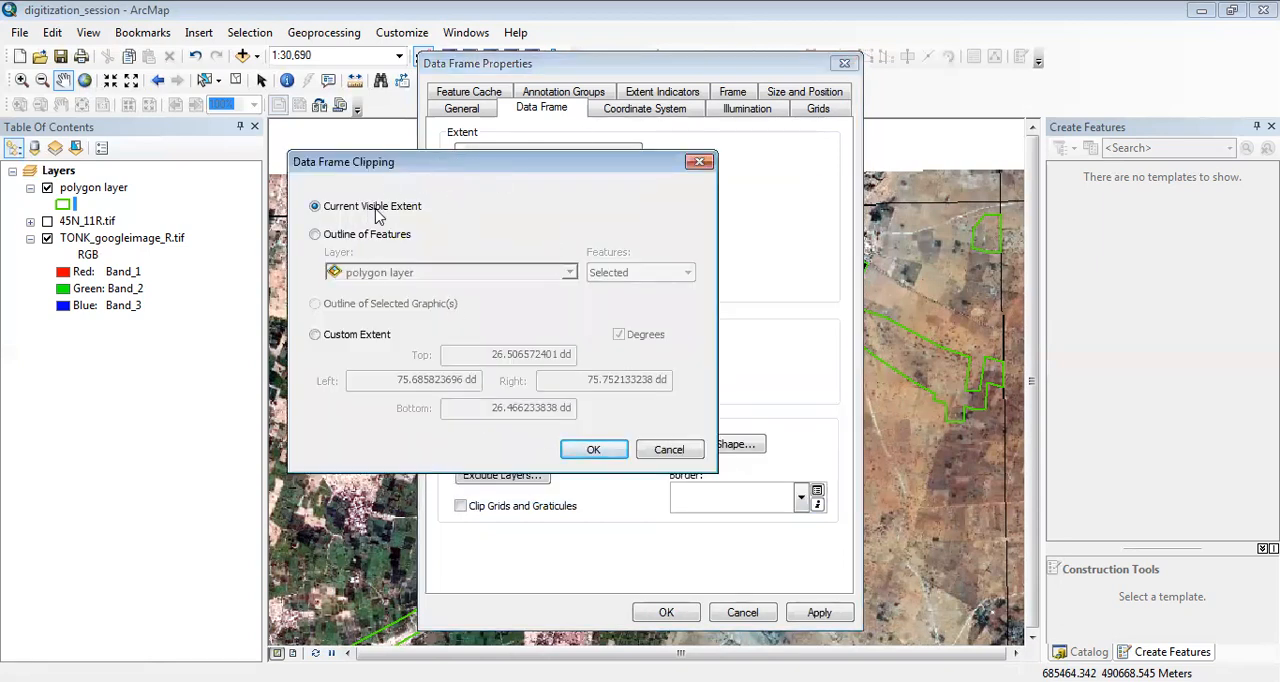
click(315, 234)
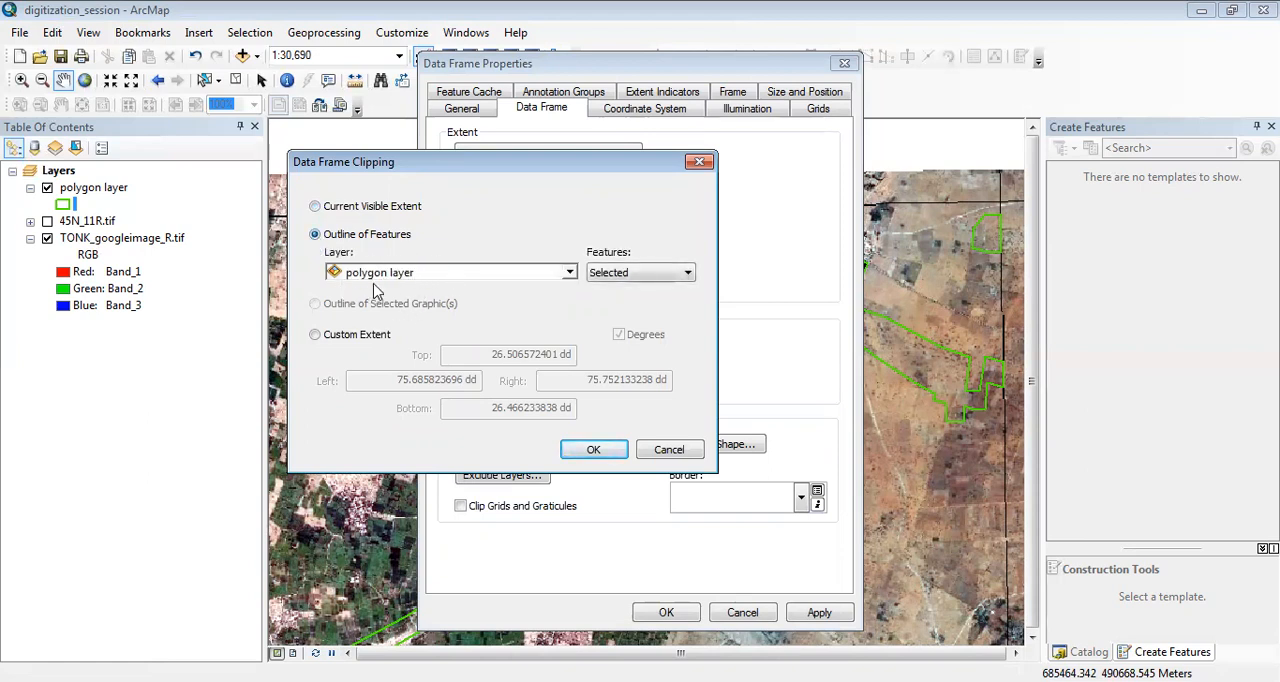
click(628, 274)
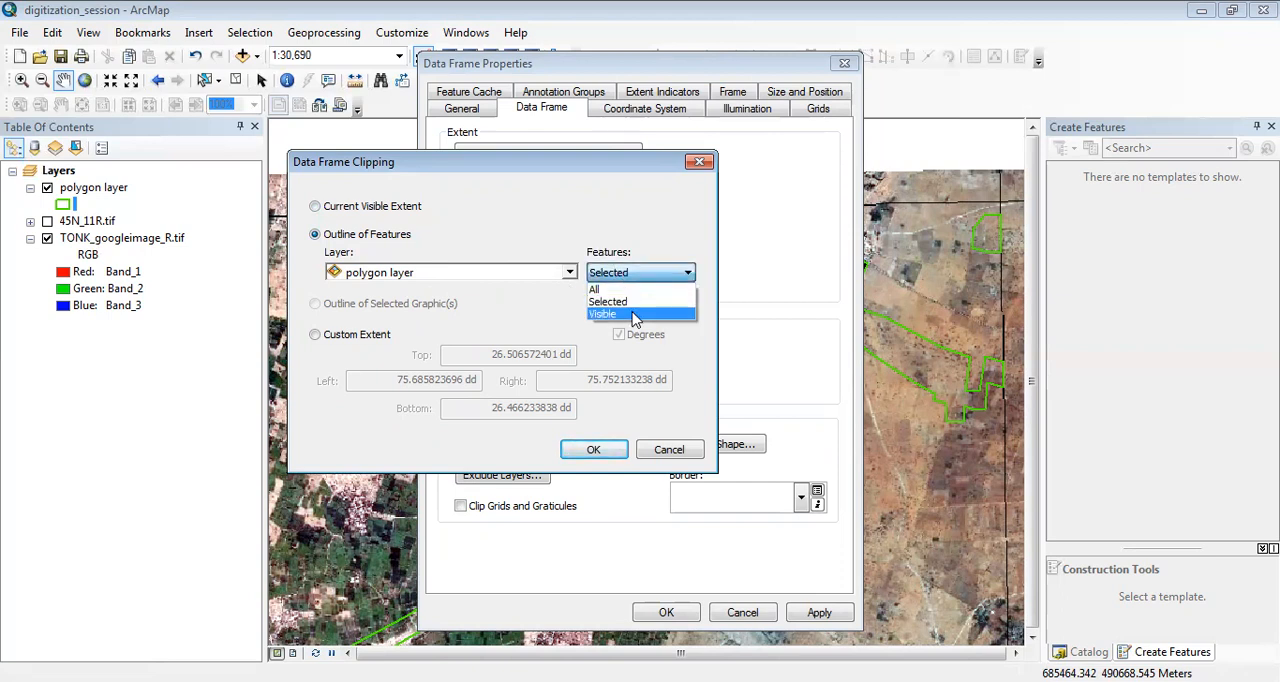
click(617, 301)
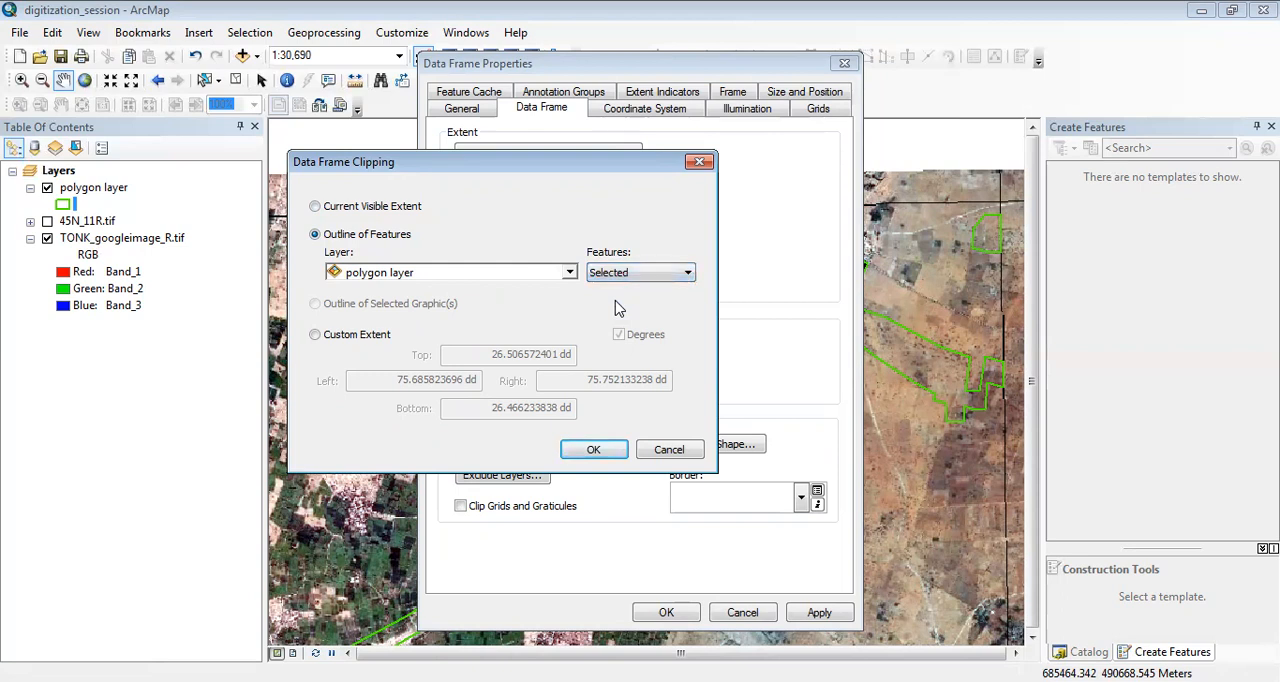
click(590, 450)
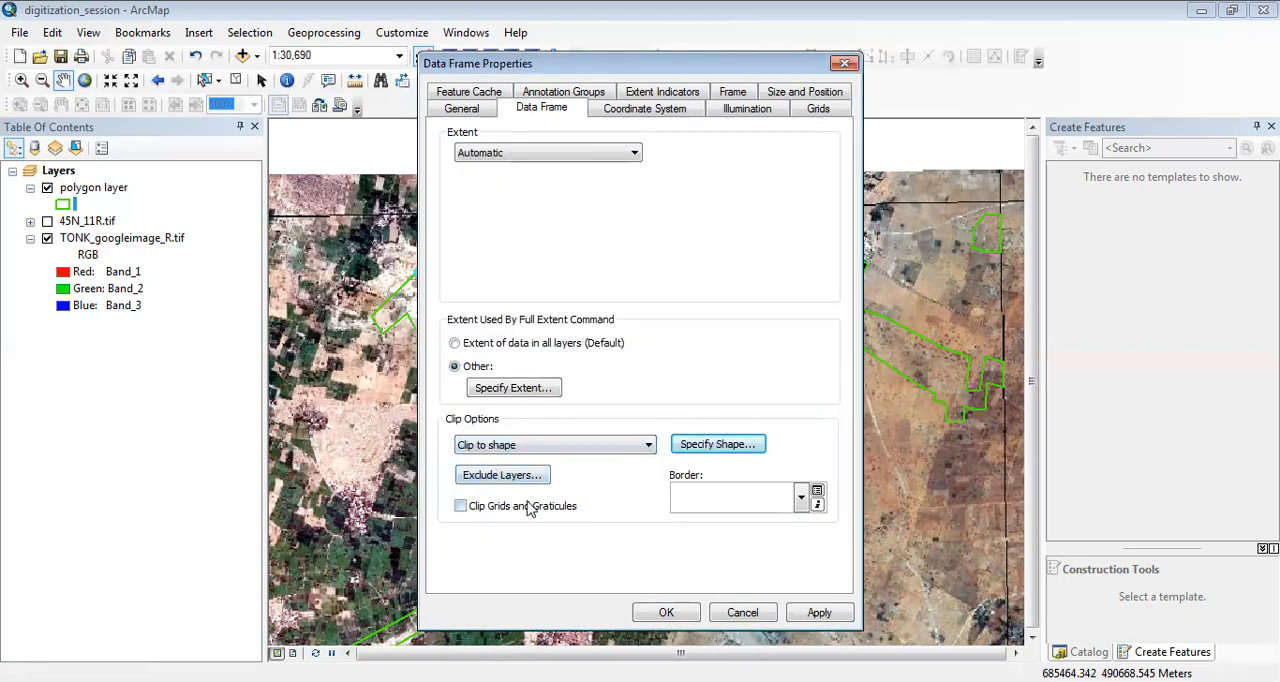
Enable clipping of grids and graticules and apply the data frame properties.
click(460, 507)
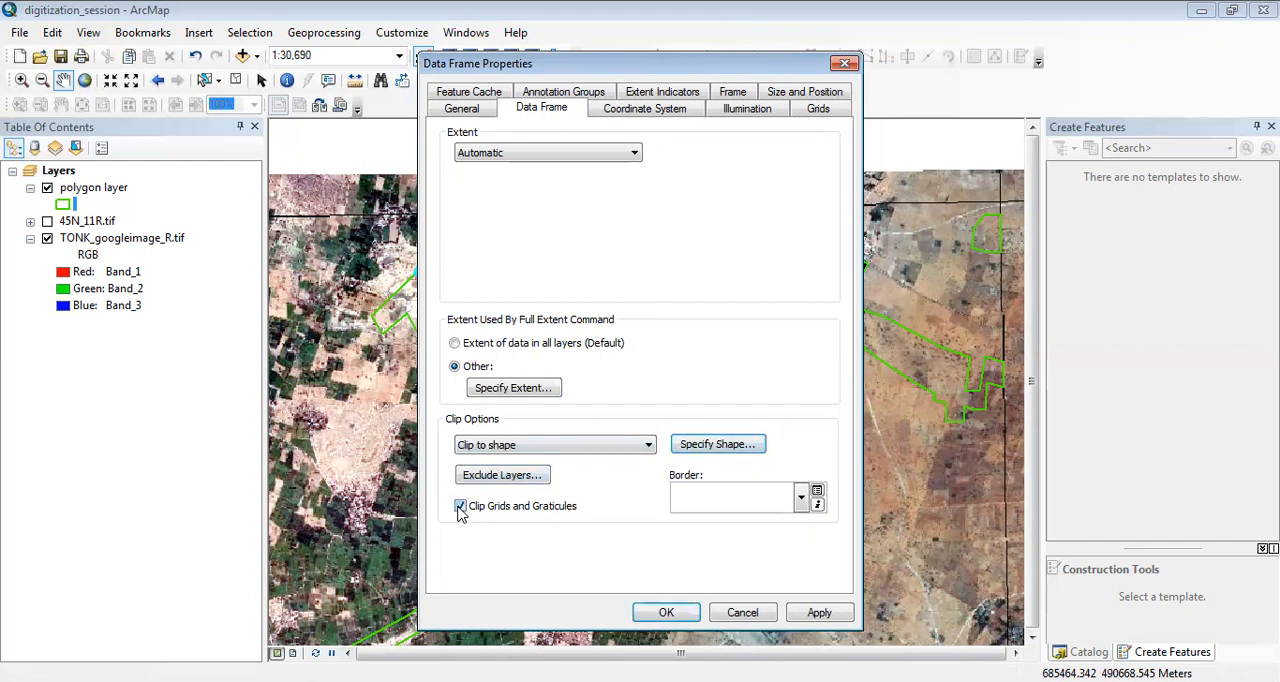
click(816, 614)
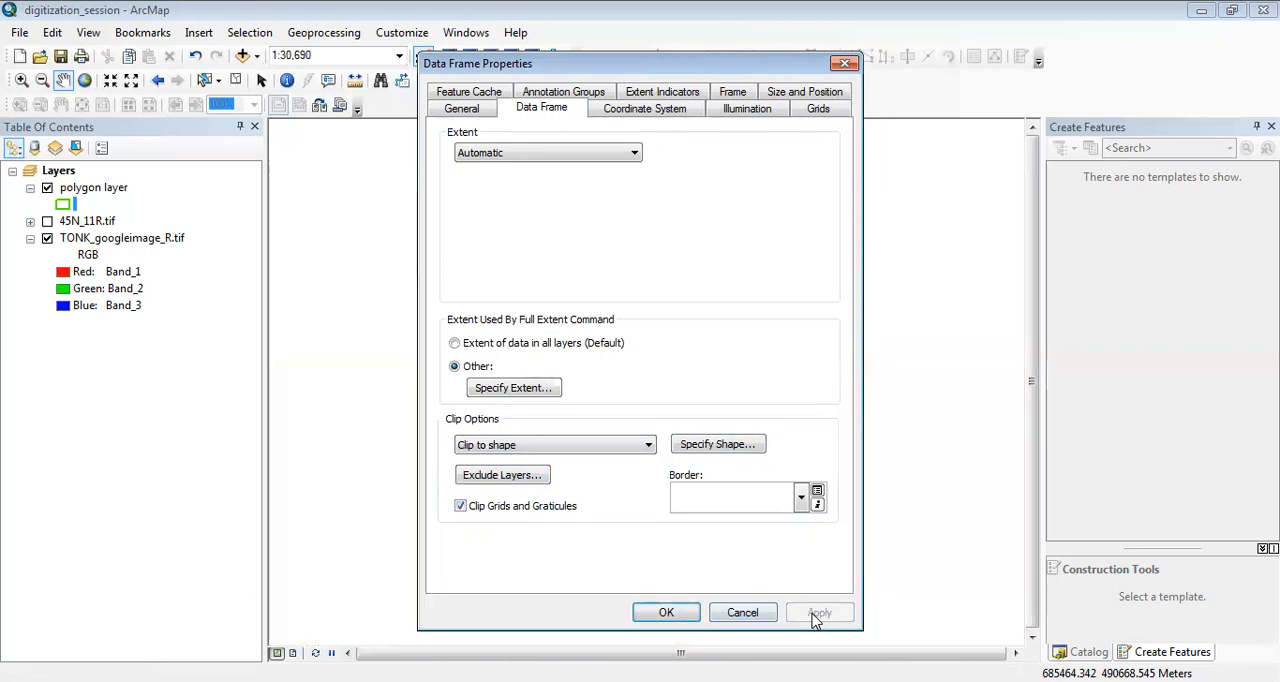
click(668, 613)
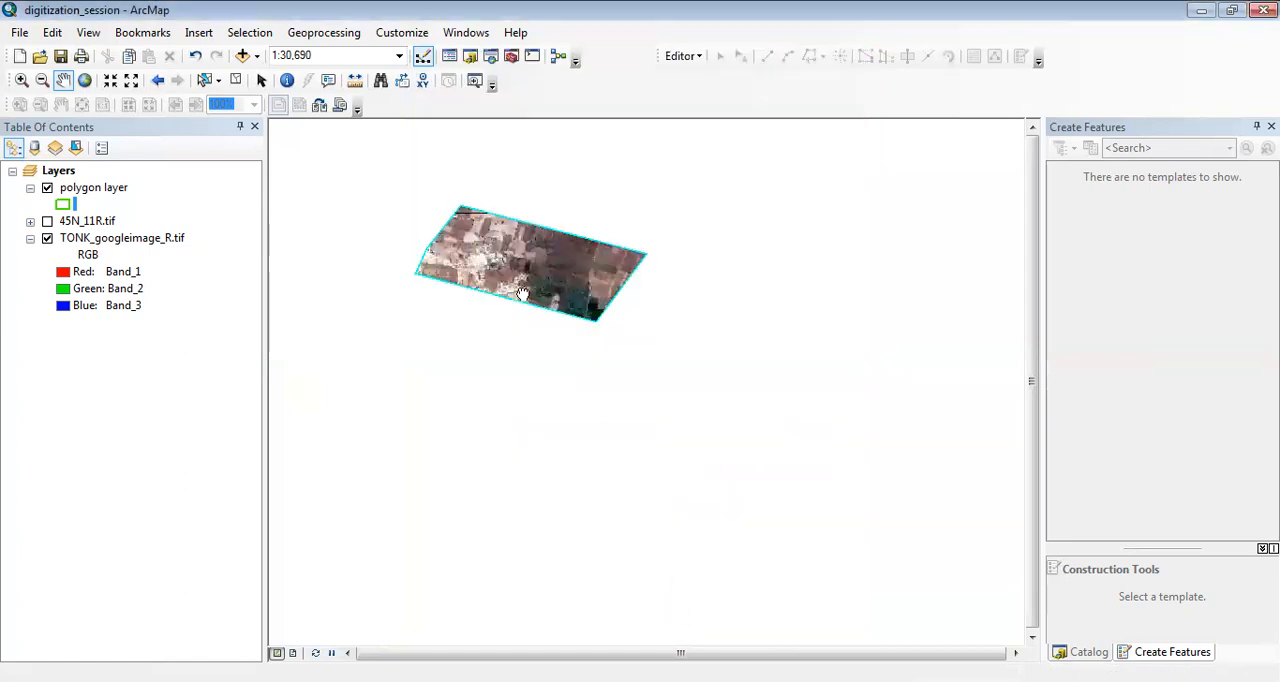
Zoom in on the clipped image and inspect it by toggling the visibility of TONK_googleimage_R.tif.
drag(485, 255, 588, 378)
click(28, 85)
drag(452, 257, 786, 536)
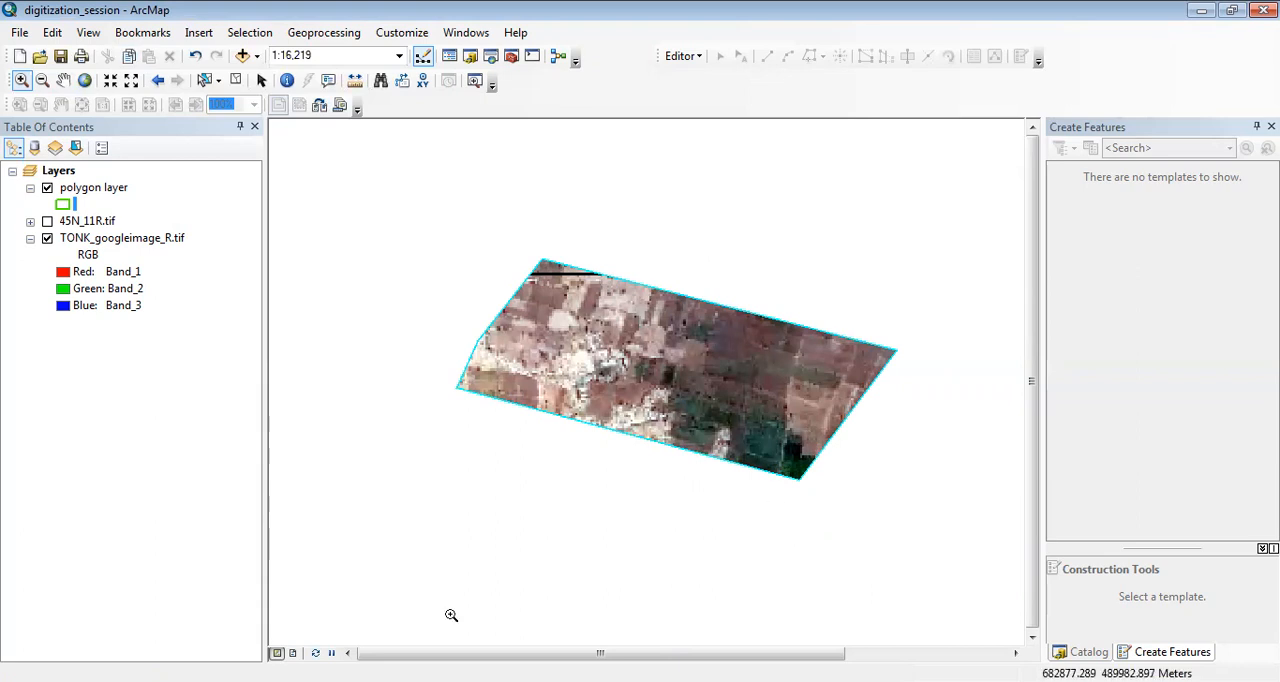
click(48, 246)
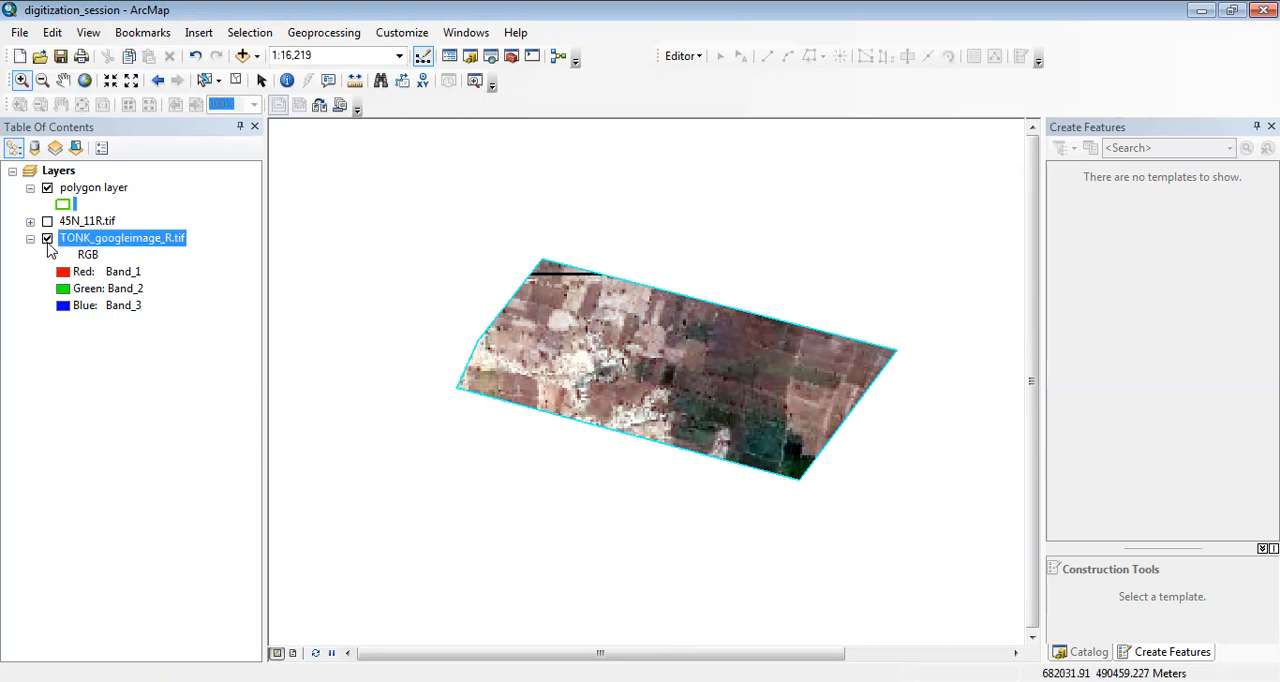
click(47, 241)
click(47, 241)
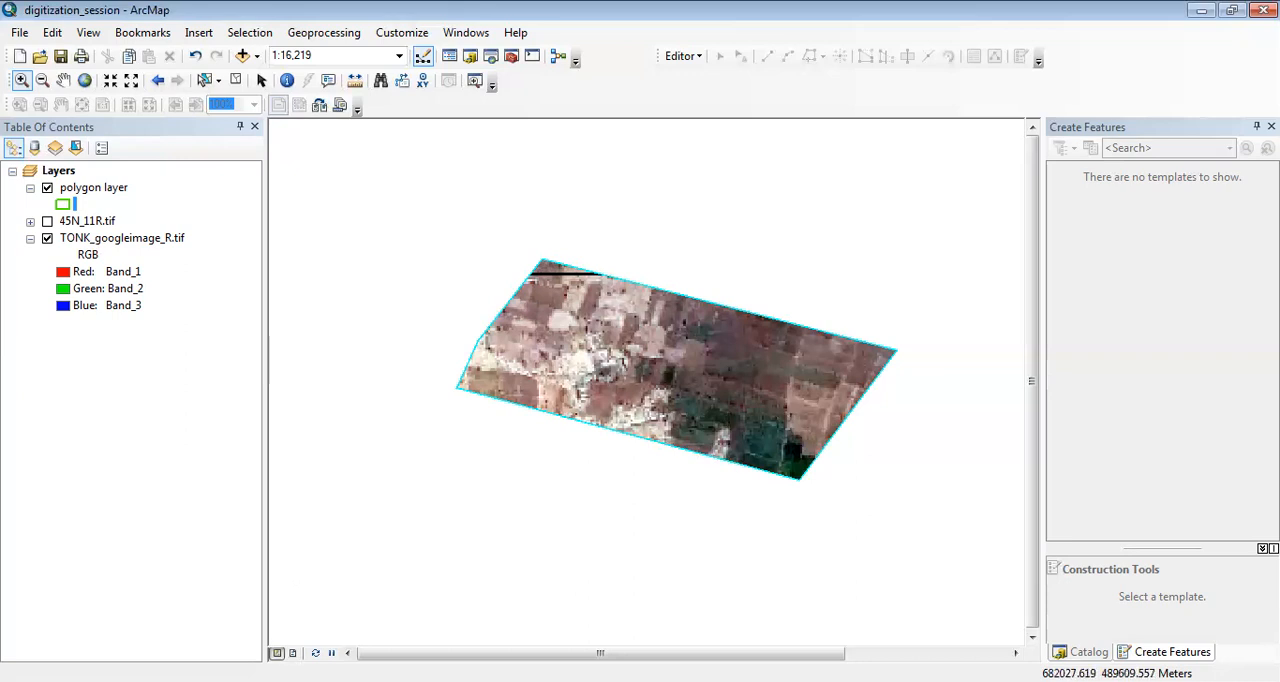
Switch the map to layout view and highlight polygon layer in the layer list.
click(293, 652)
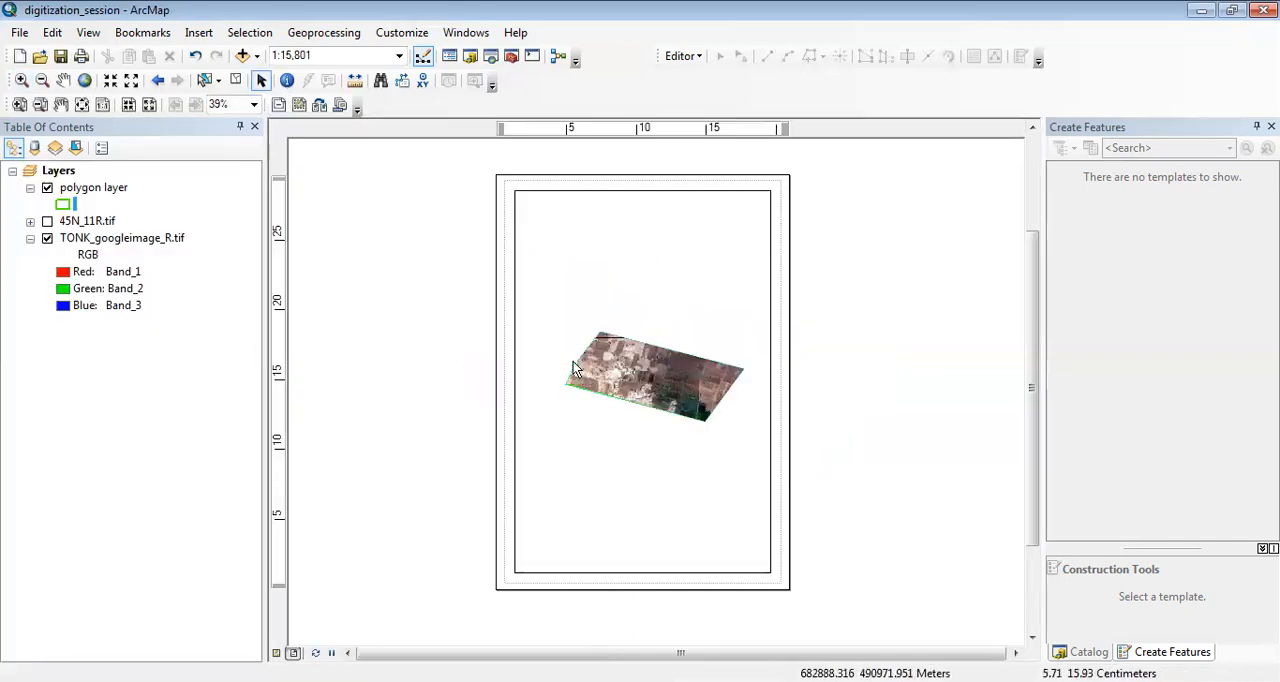
click(69, 242)
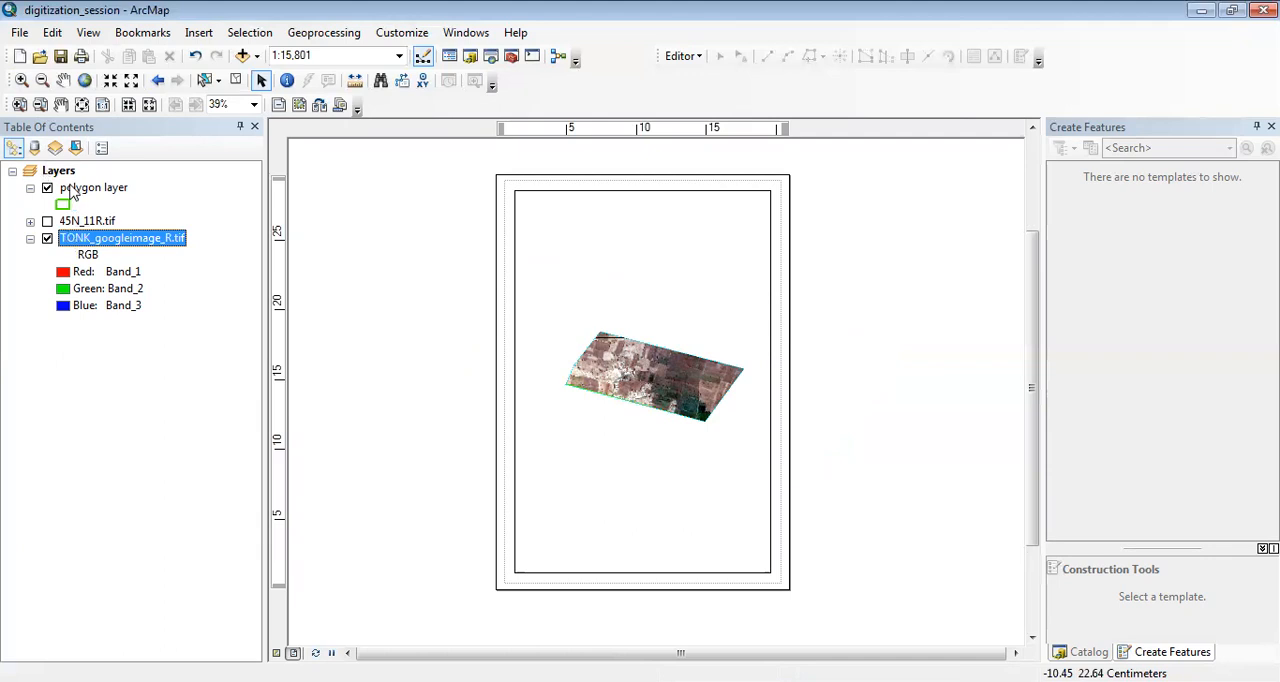
click(72, 190)
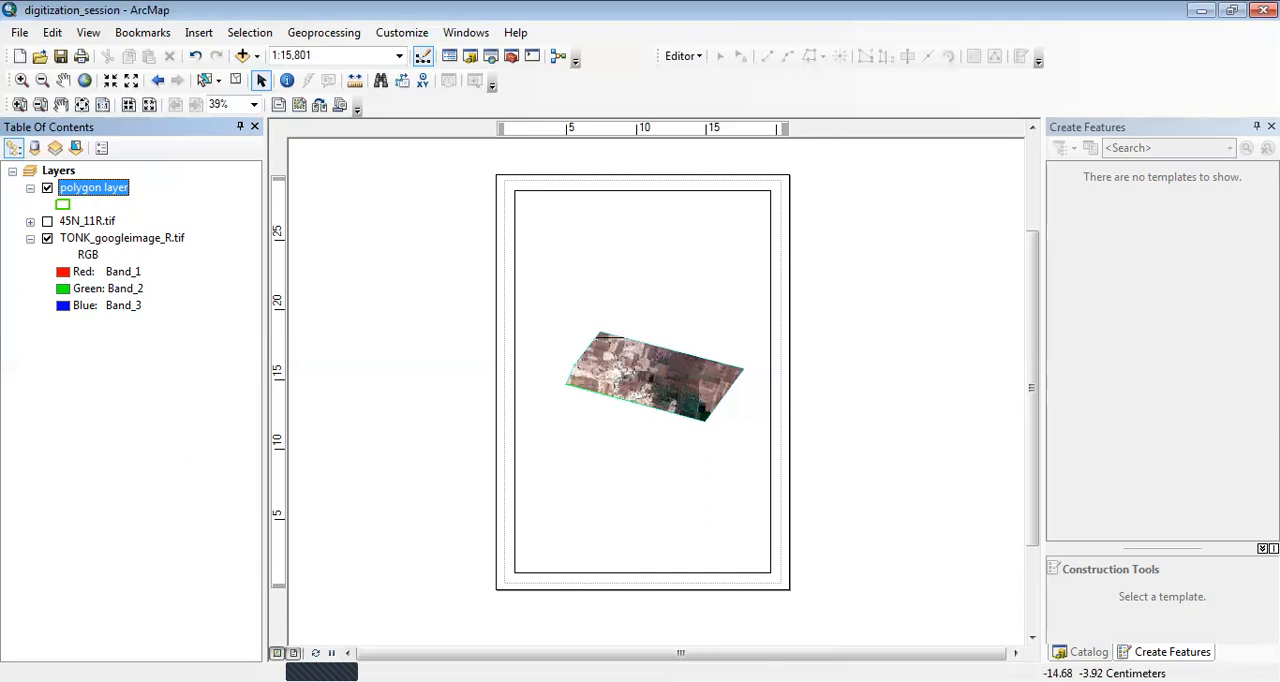
Return the map to data view and examine the specified full extent settings in the data frame properties.
click(276, 653)
click(63, 80)
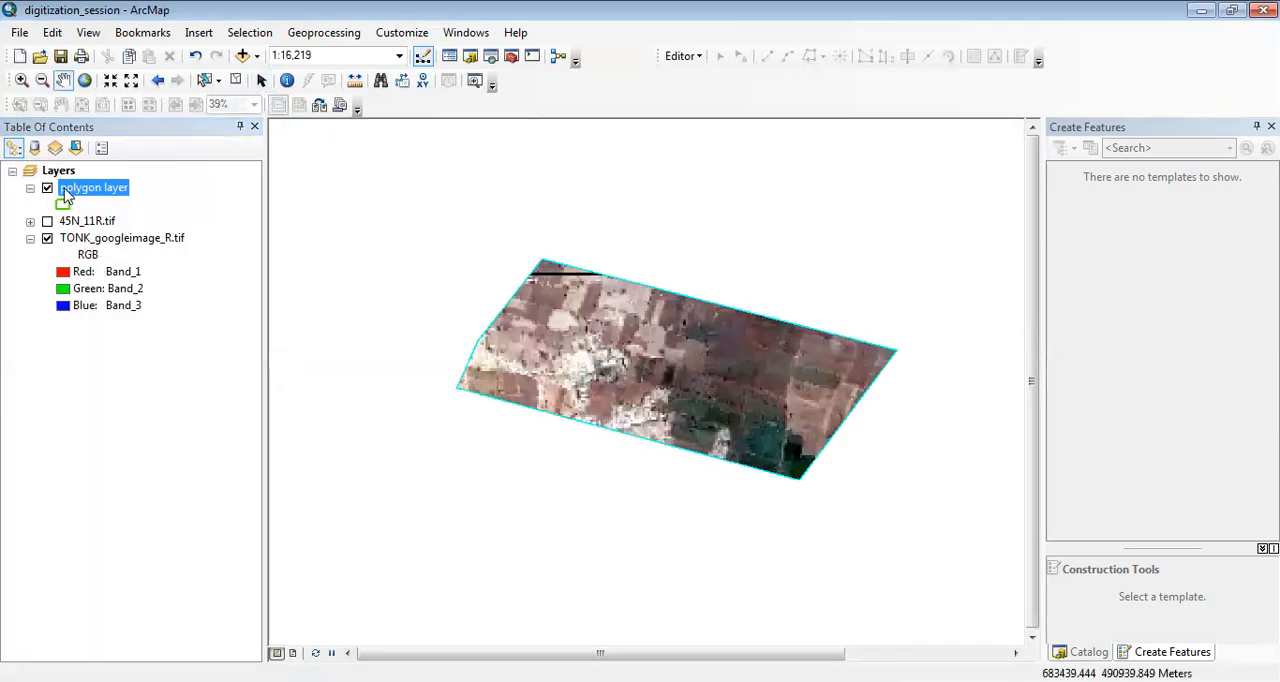
right_click(412, 216)
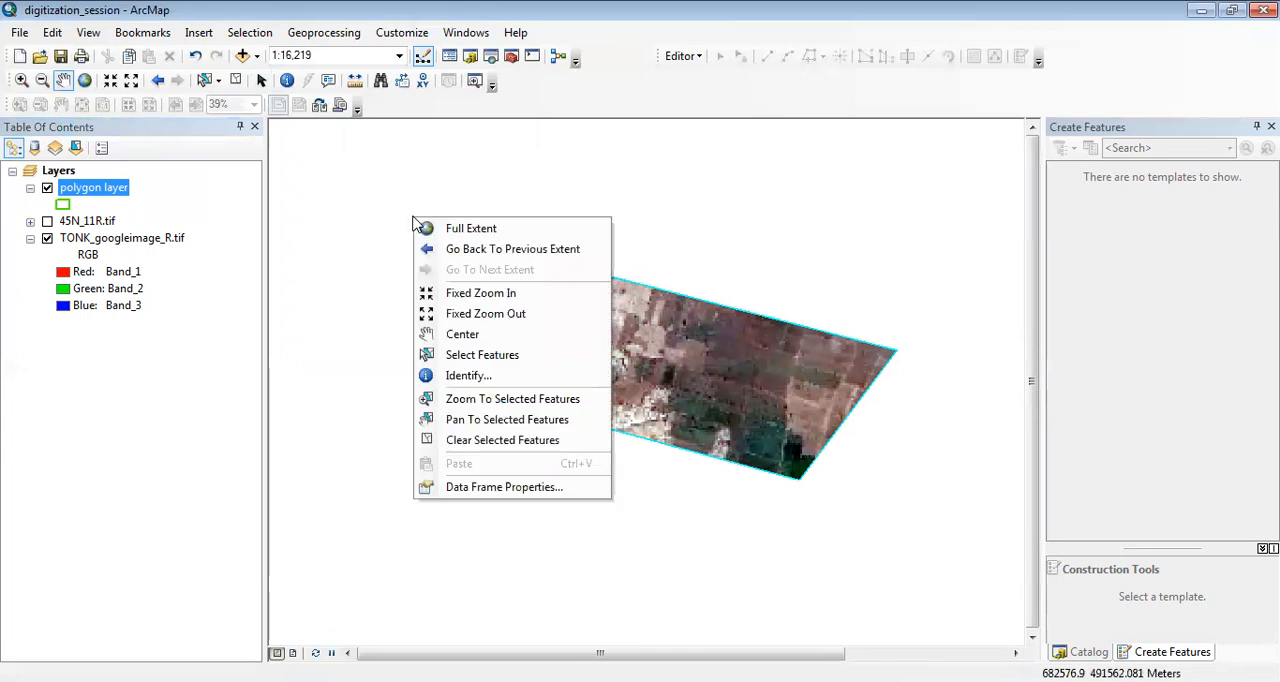
click(478, 489)
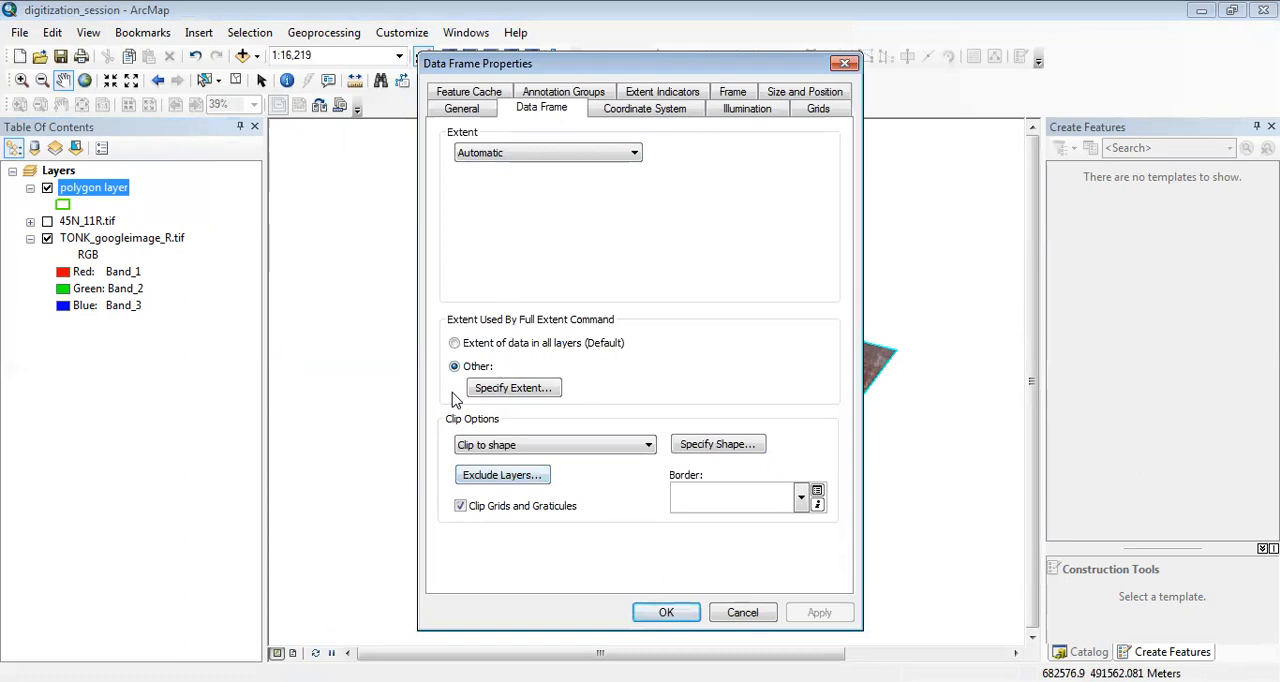
click(489, 390)
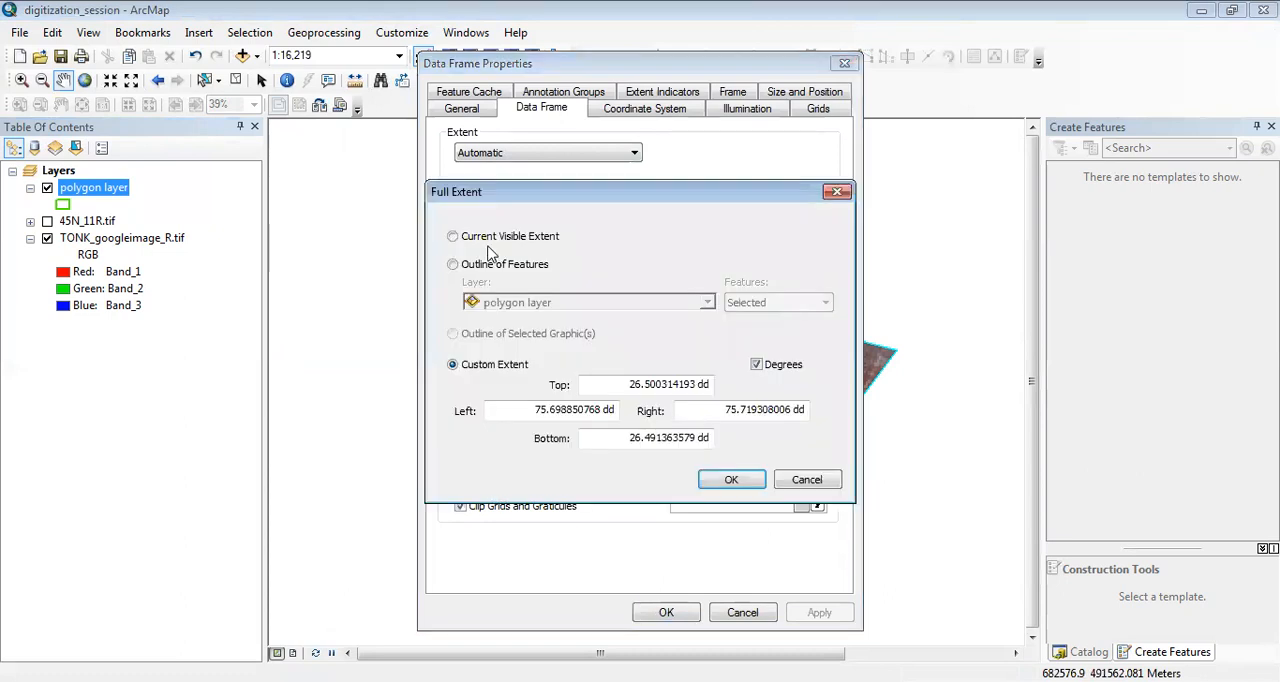
click(806, 480)
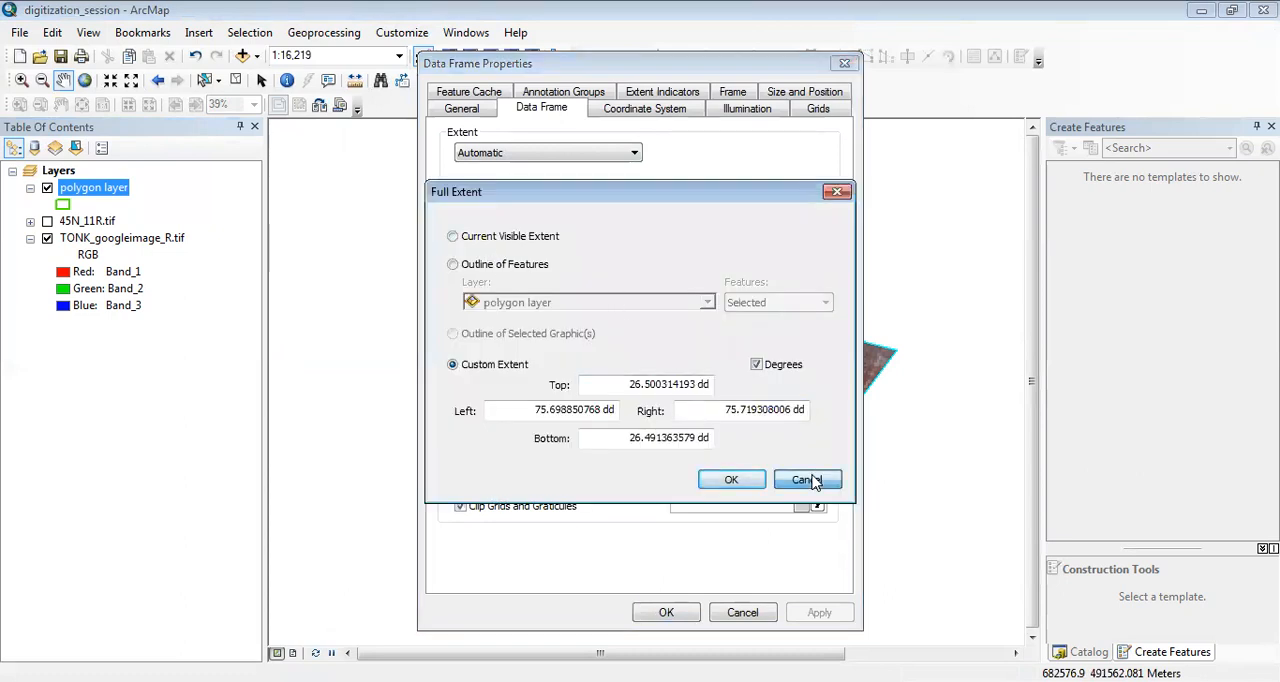
Set the data frame's clip option to No Clipping and apply the properties to restore the whole satellite image.
click(490, 445)
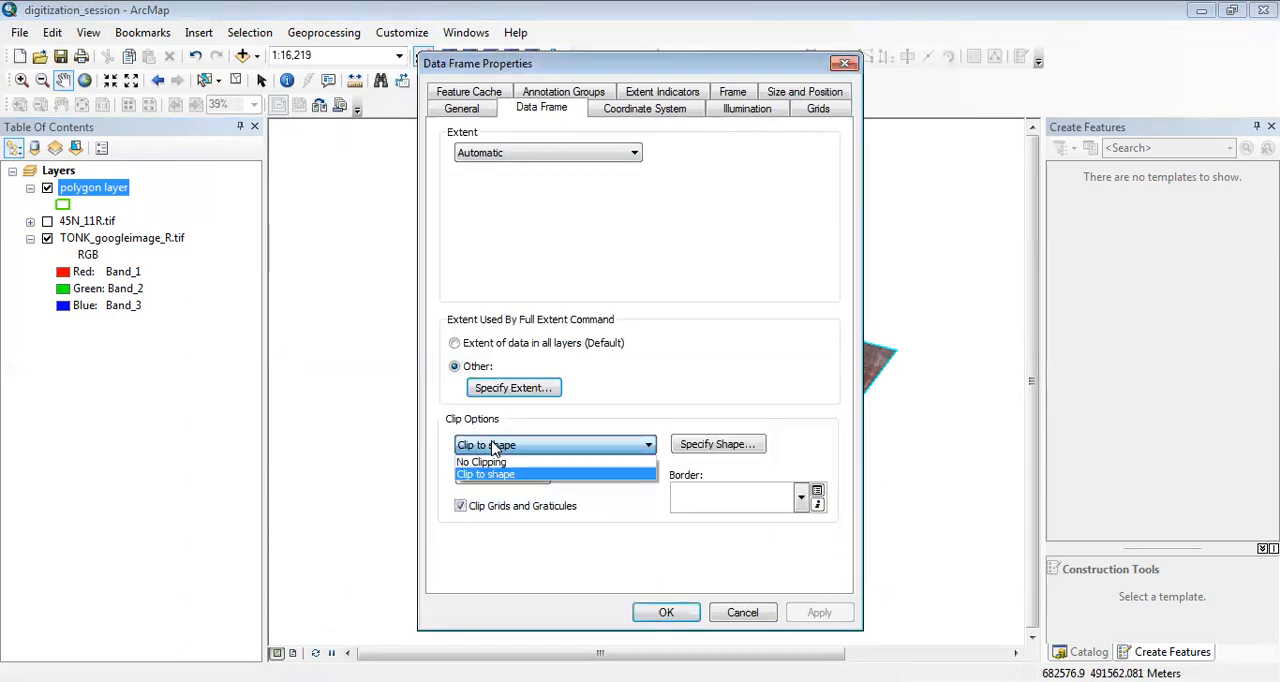
click(465, 463)
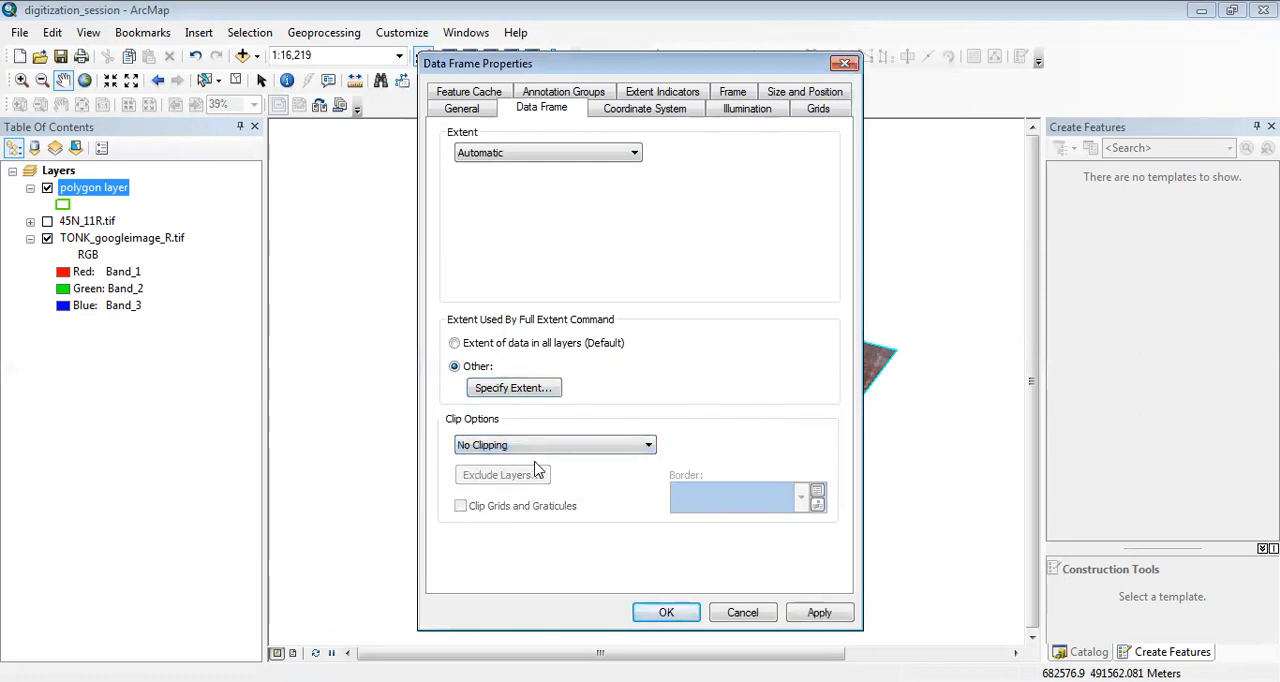
click(830, 618)
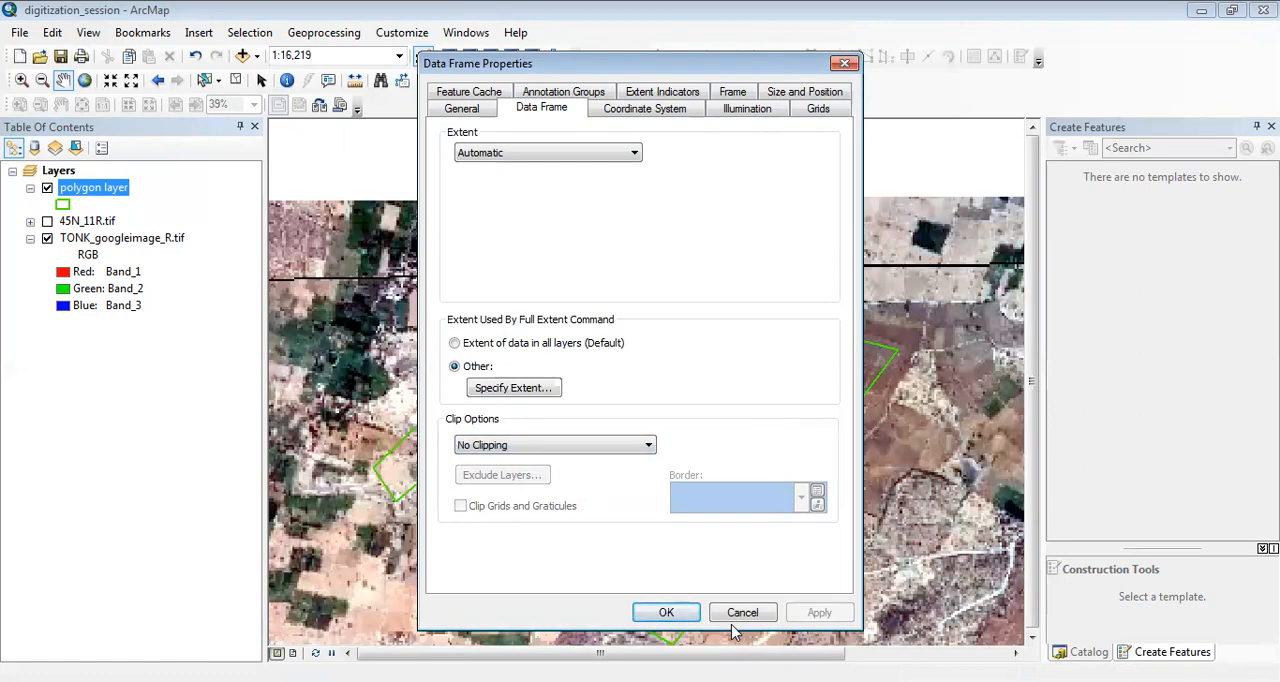
click(664, 612)
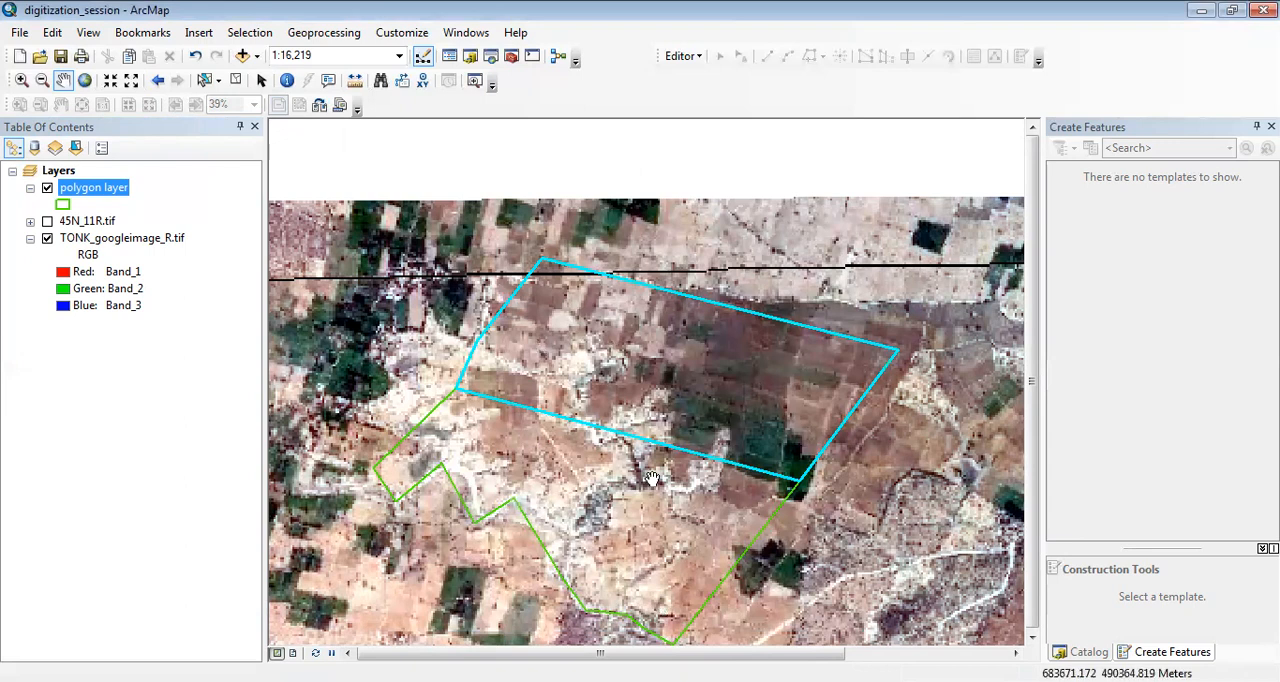
drag(651, 477, 677, 398)
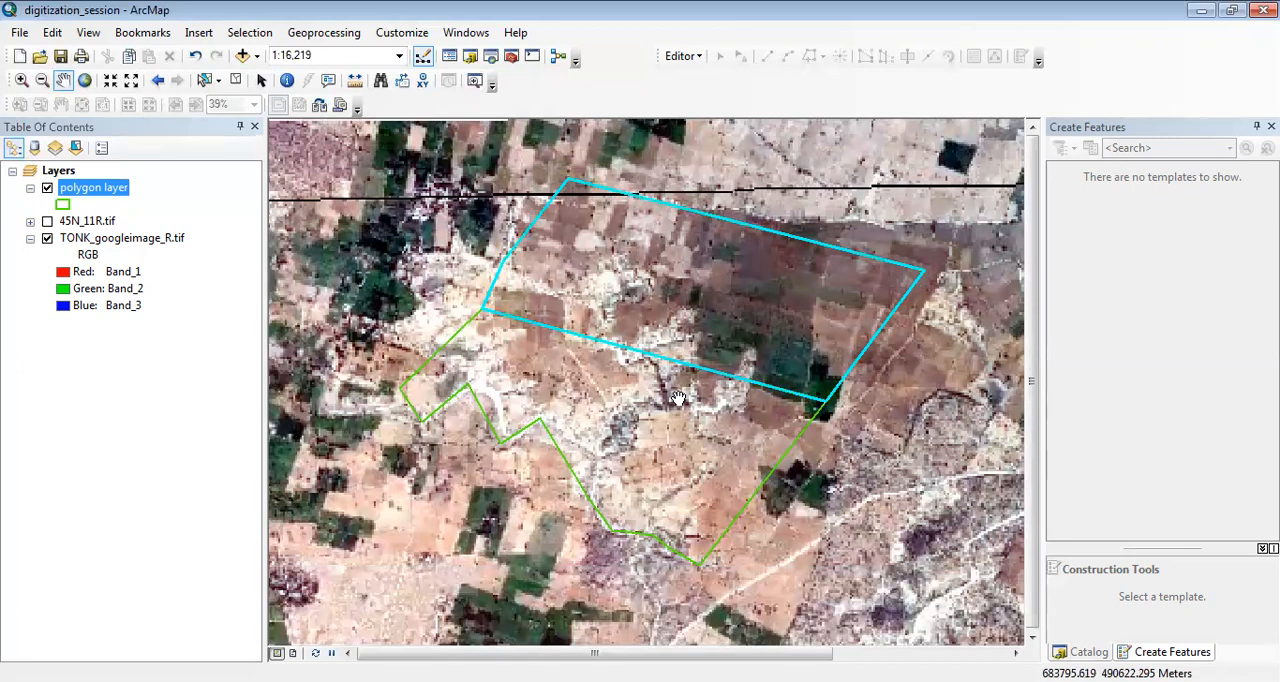